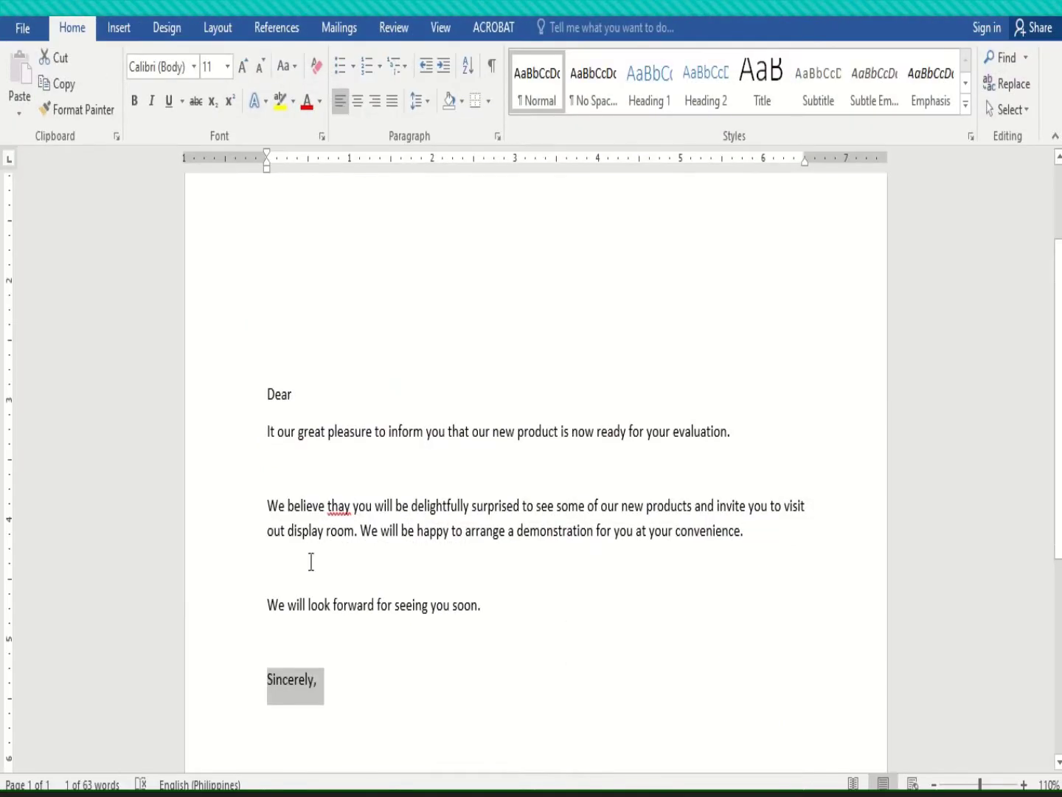
- Examine the letter draft in Word and the Date to Province columns of the mail merge data workbook in Excel
left_click(299, 395)
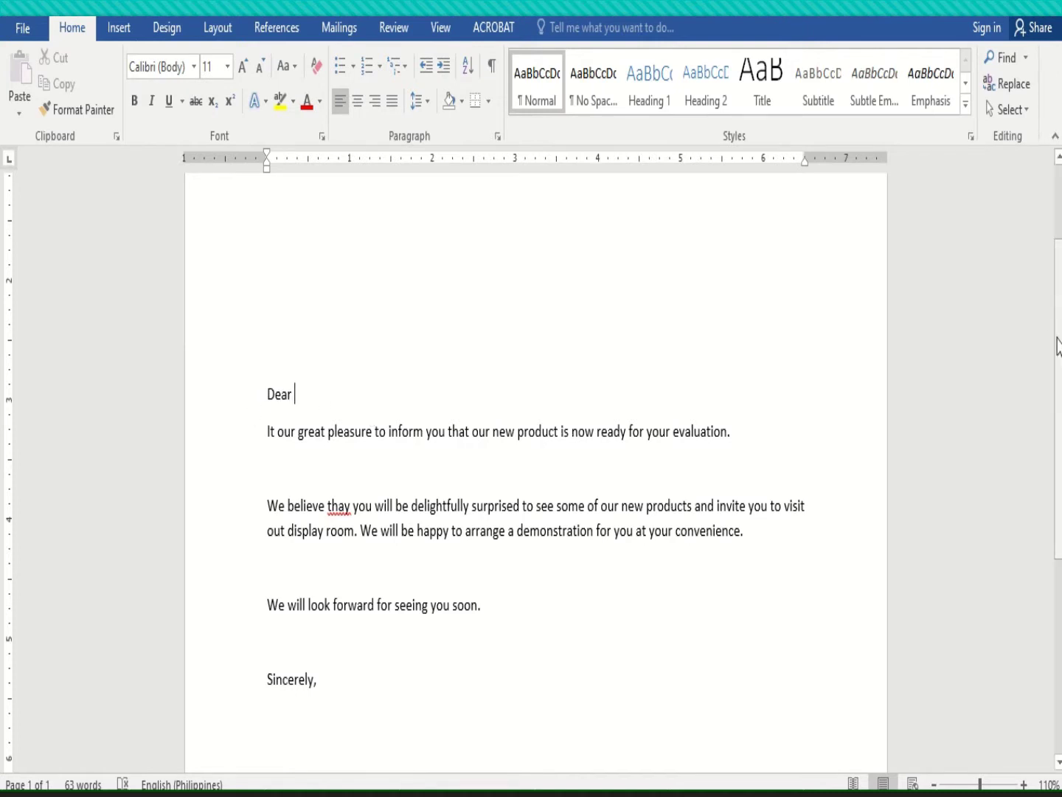
left_click_drag(1060, 347, 1060, 214)
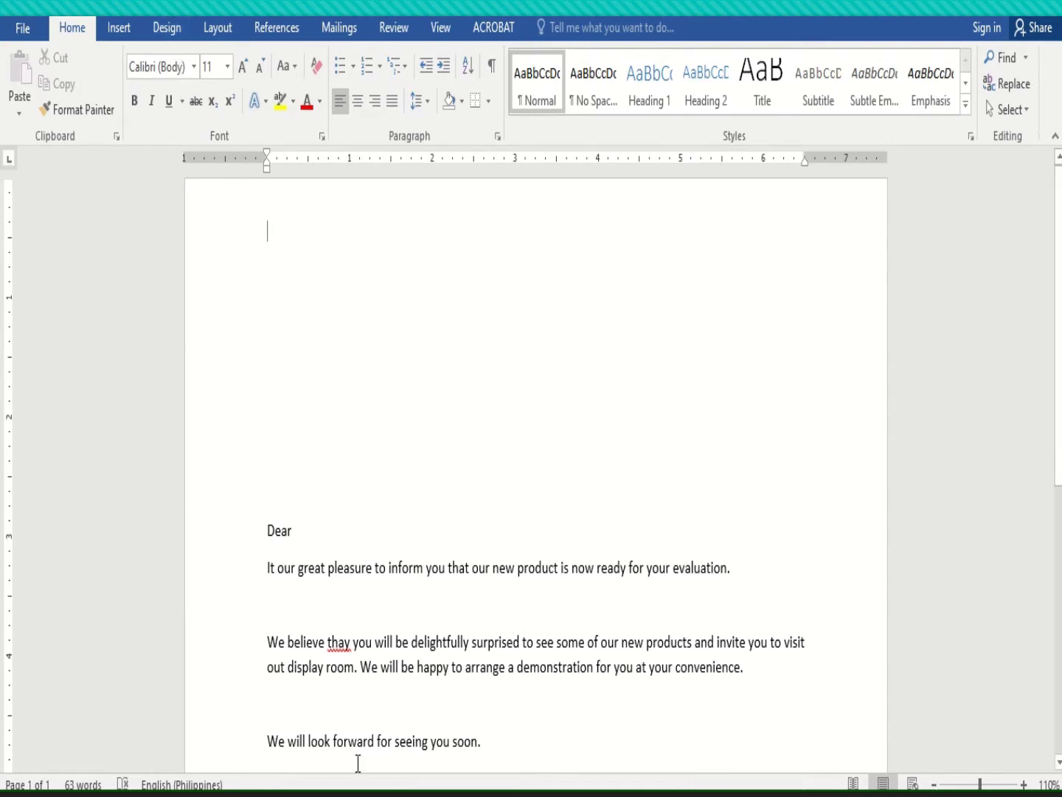
mouse_move(671, 794)
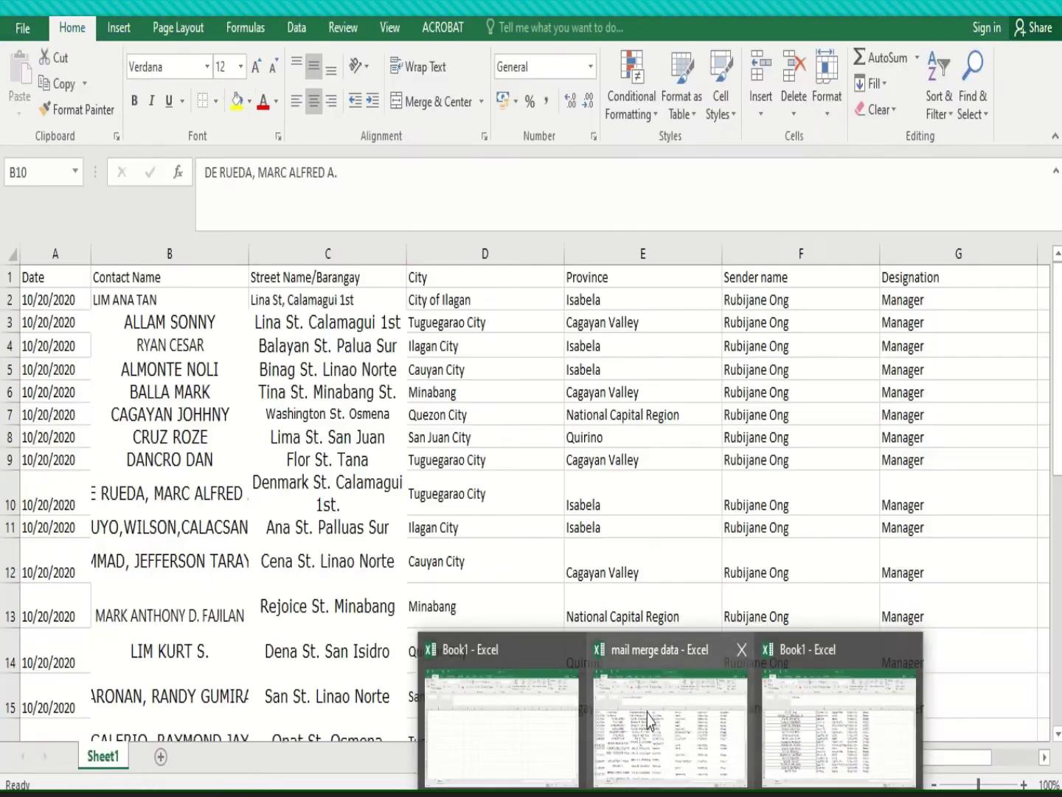
left_click(647, 711)
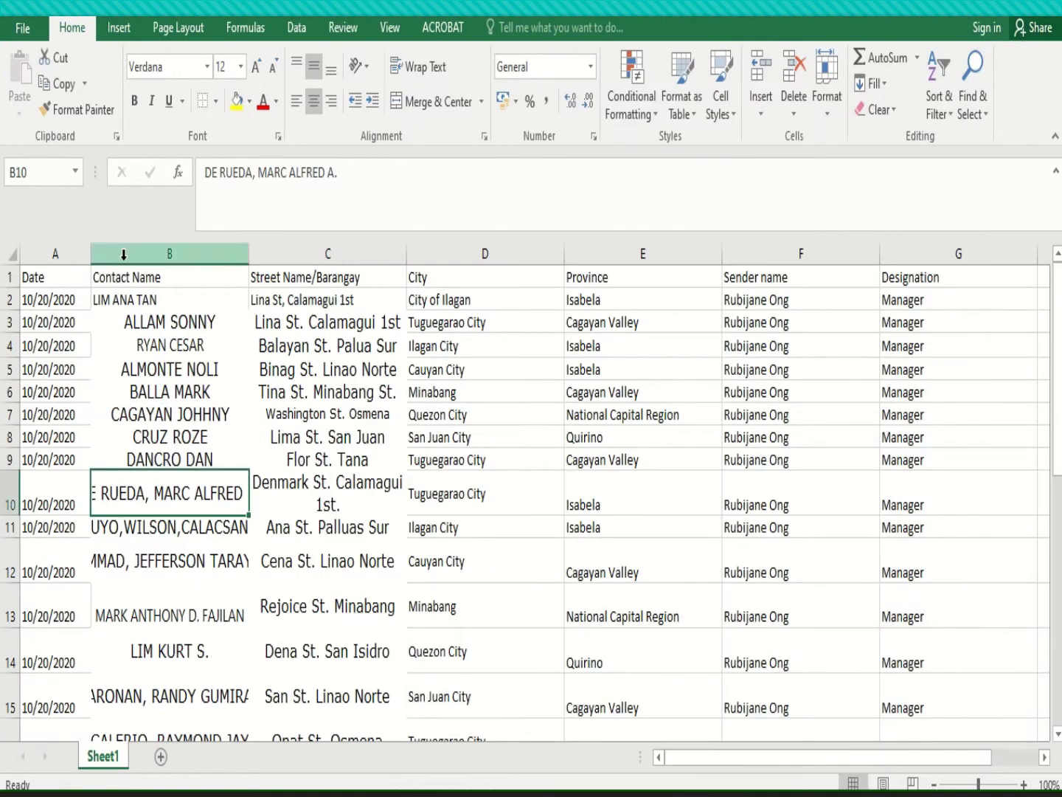
left_click(57, 278)
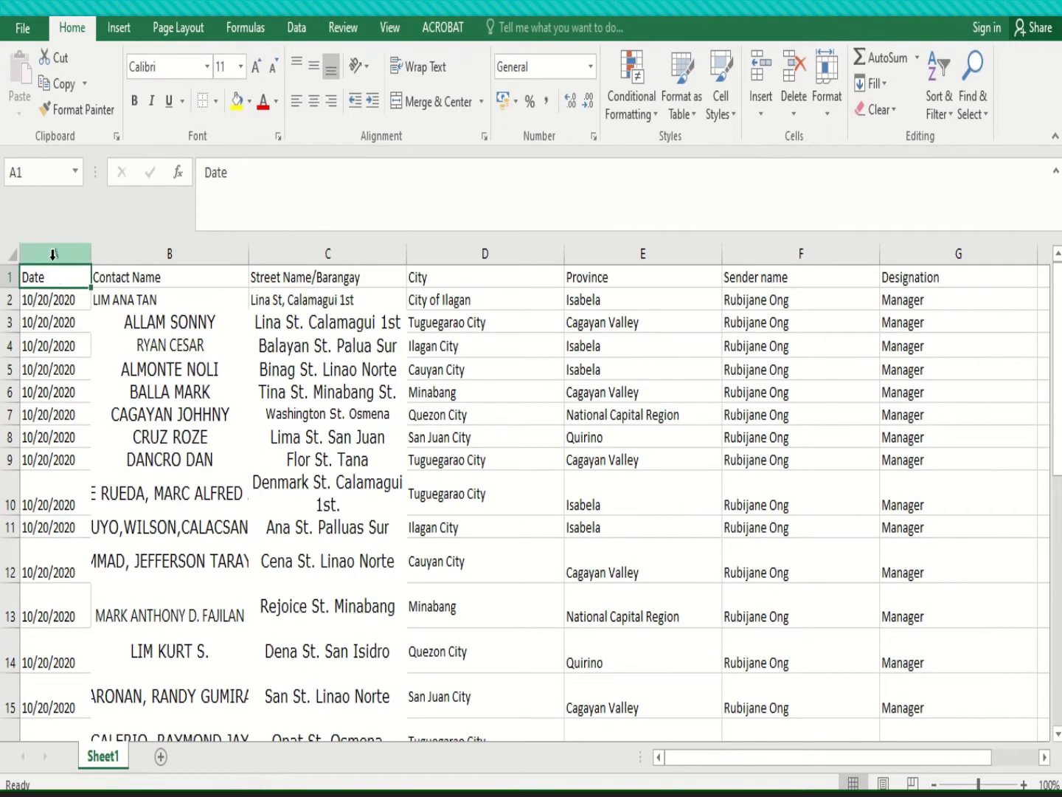
left_click_drag(53, 254, 908, 311)
left_click_drag(689, 396, 651, 431)
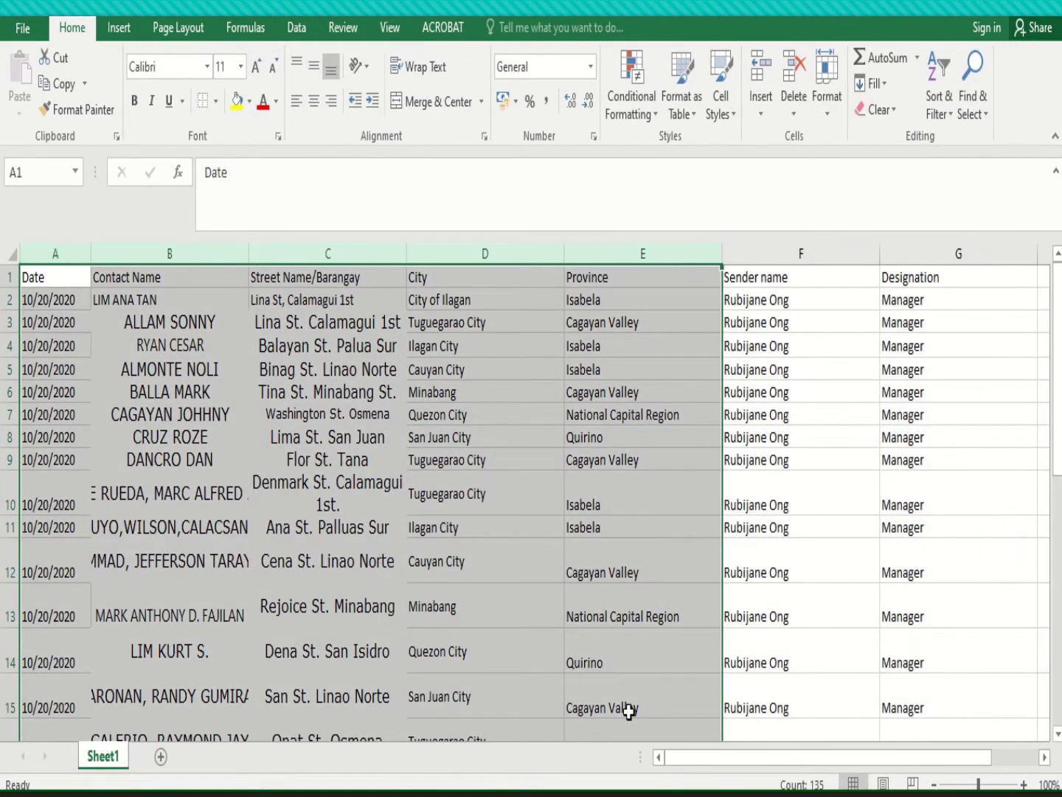
key("alt+Tab")
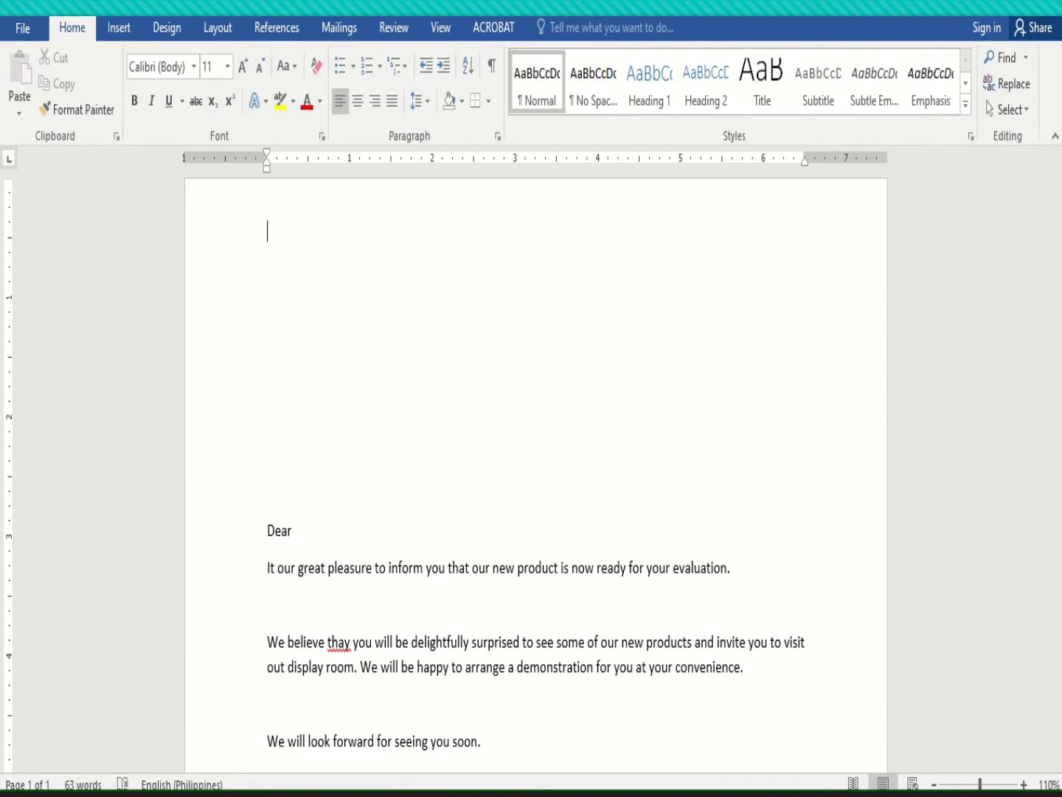
- Examine the recipient records in rows 2 to 27 of the mail merge data workbook in Excel, and return to Word
mouse_move(670, 793)
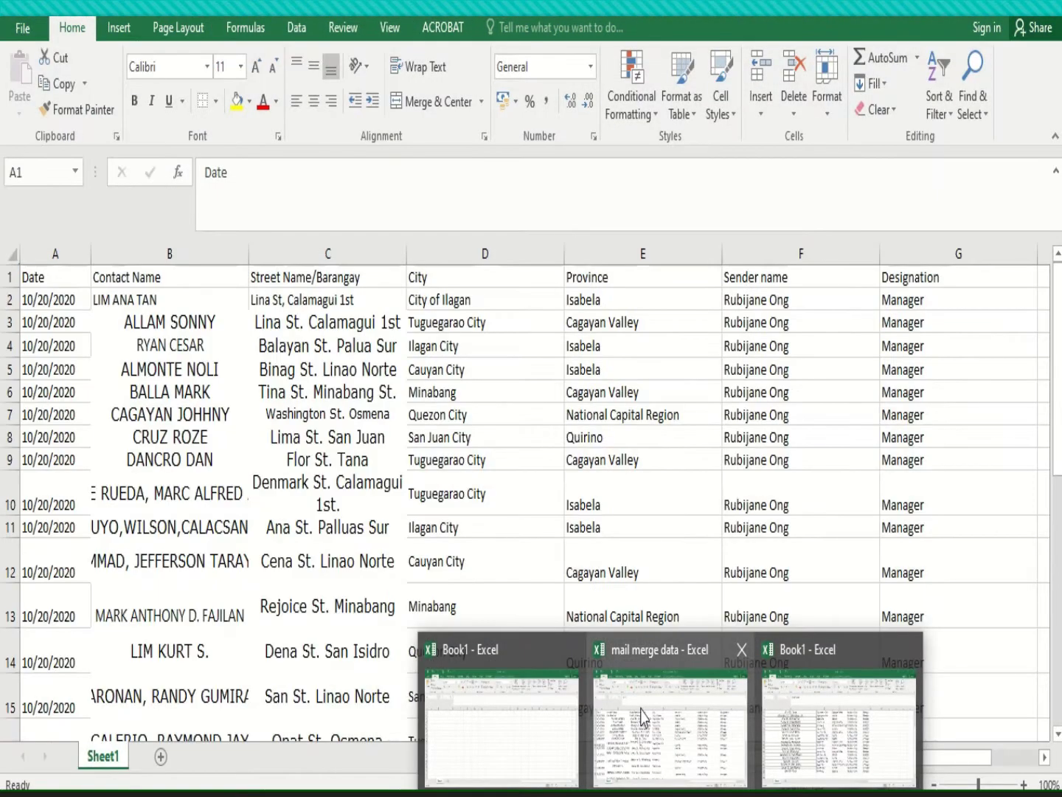
left_click(643, 716)
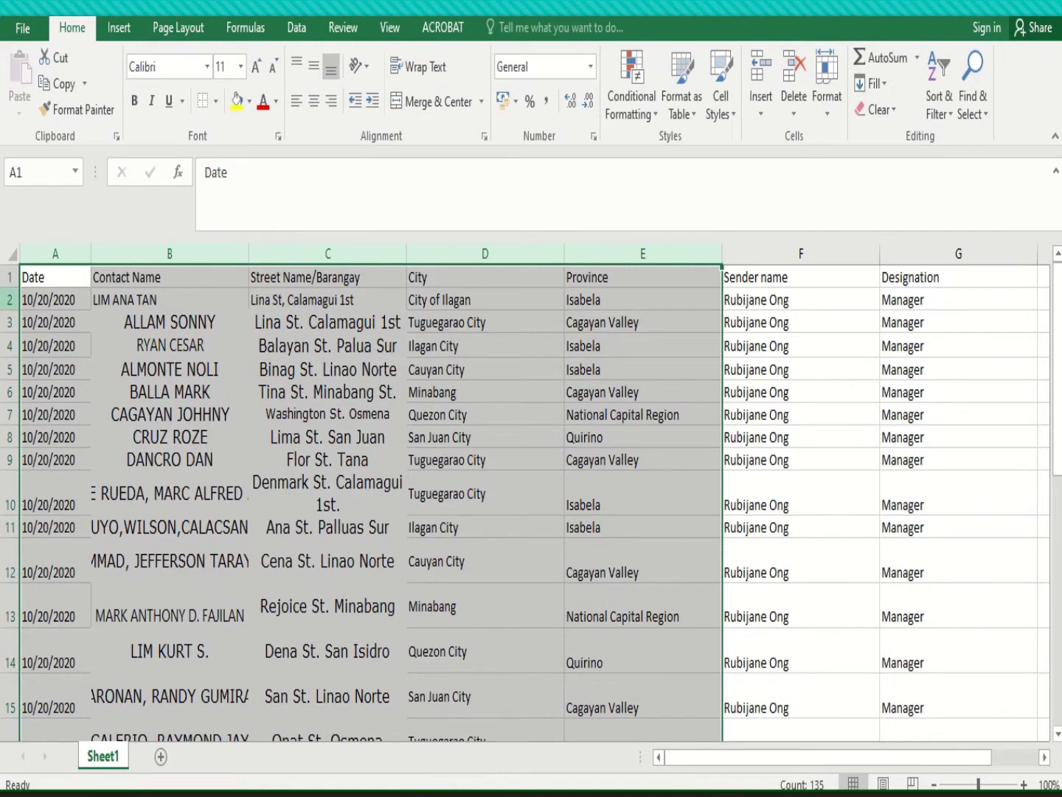
left_click(9, 299)
left_click_drag(41, 374, 310, 656)
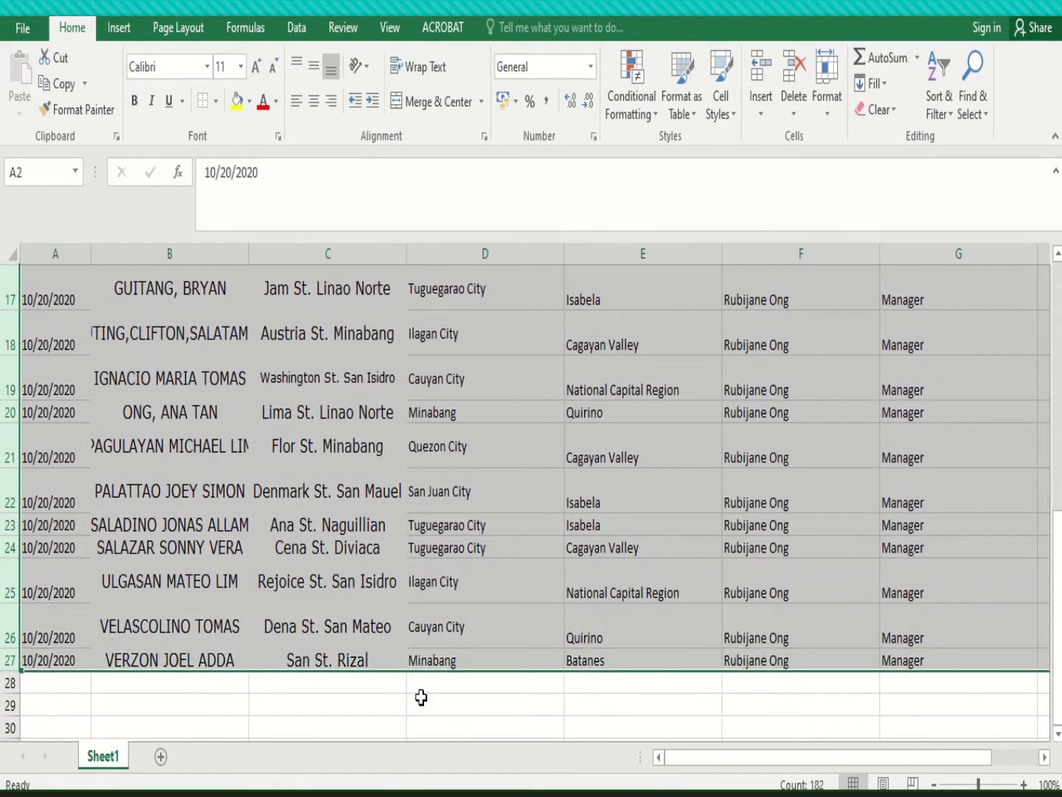
left_click(670, 795)
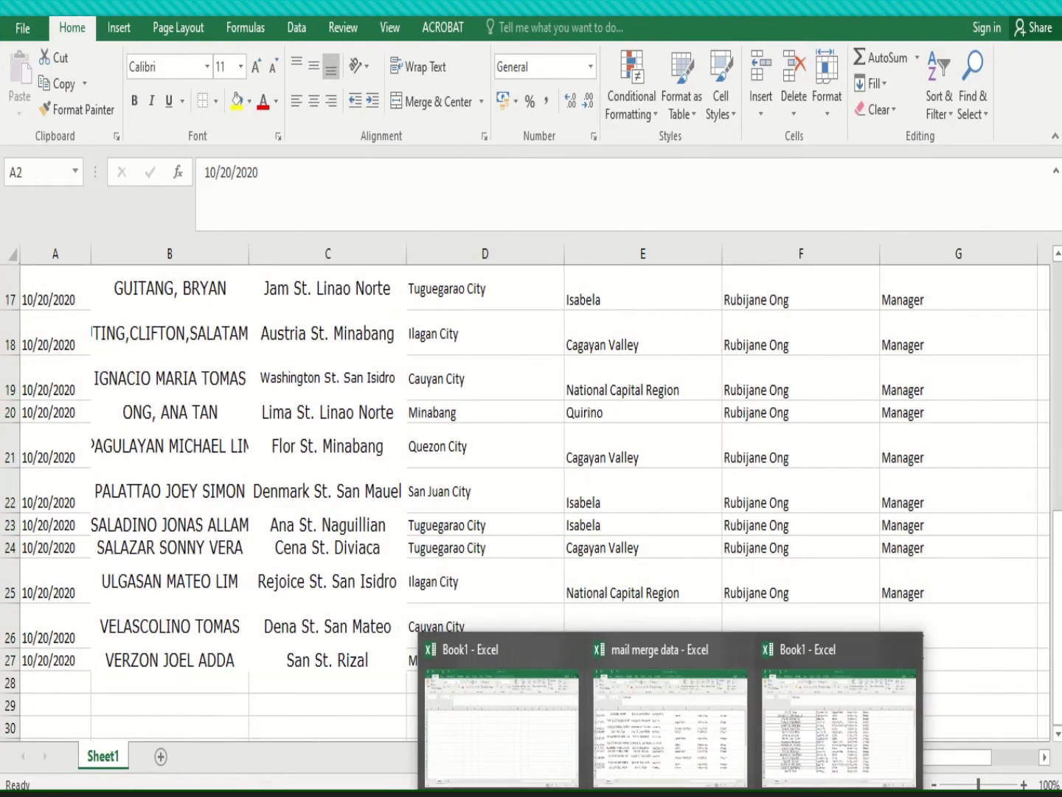
key("alt+Tab")
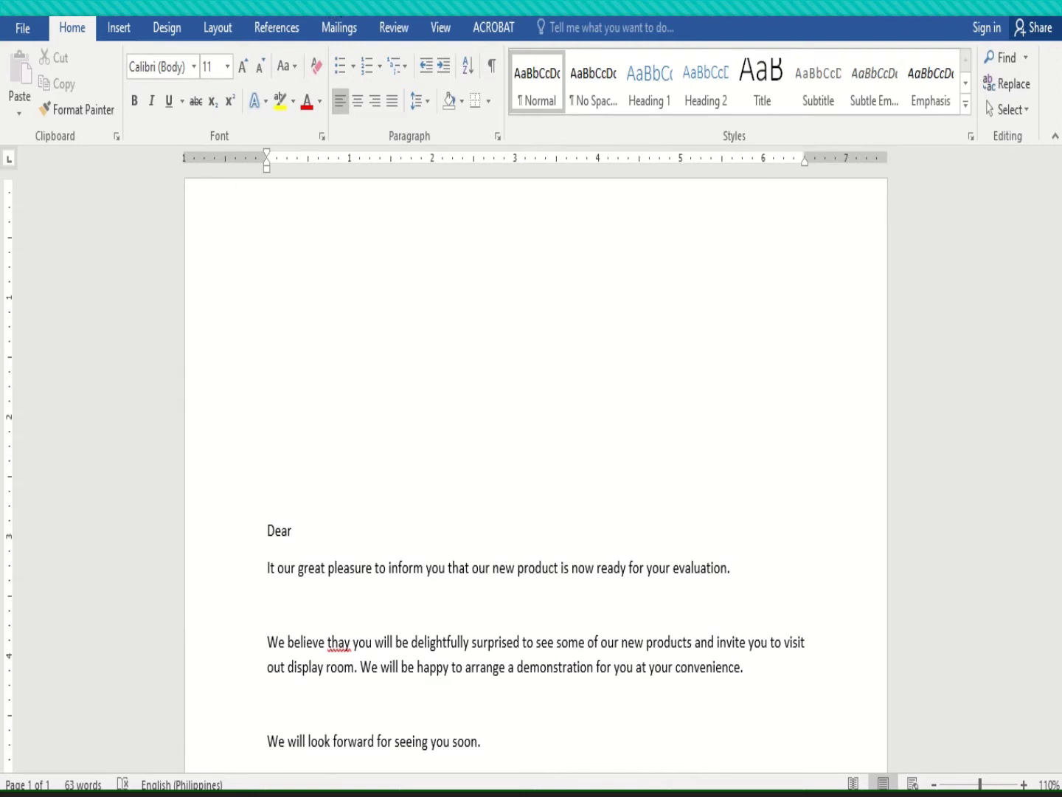
- Start the Step-by-Step Mail Merge Wizard for Letters using the current document, and advance to recipient selection
left_click(338, 28)
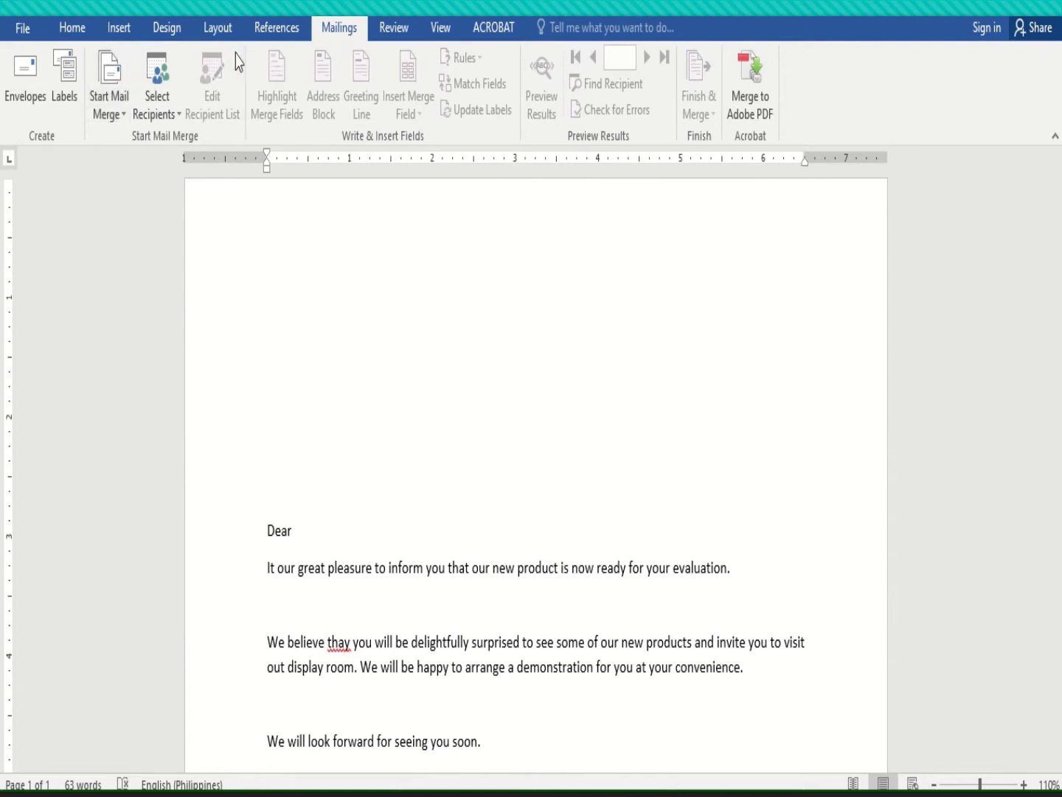
left_click(126, 122)
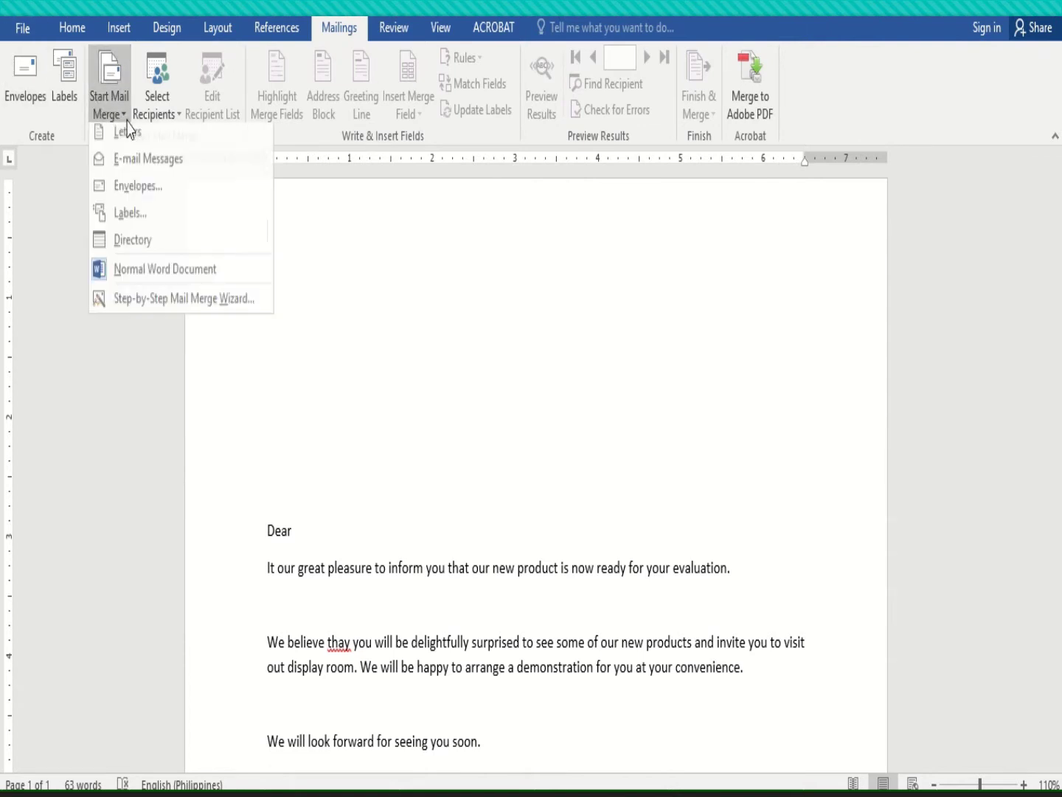
left_click(122, 305)
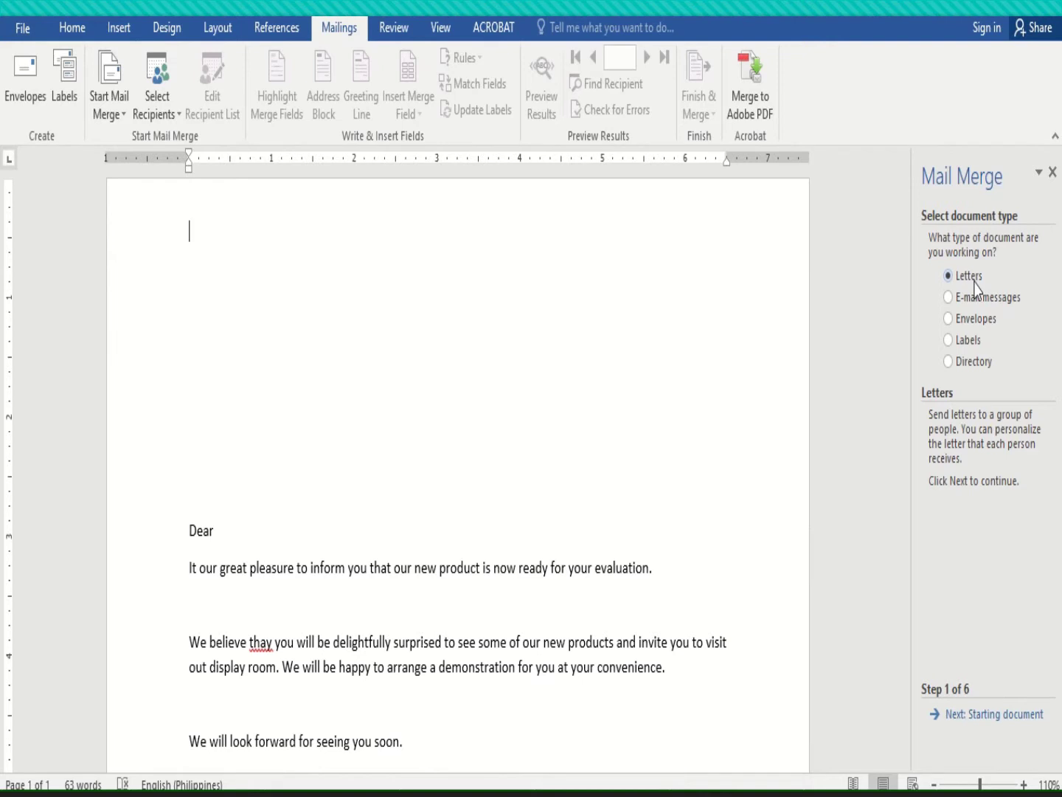
left_click(996, 716)
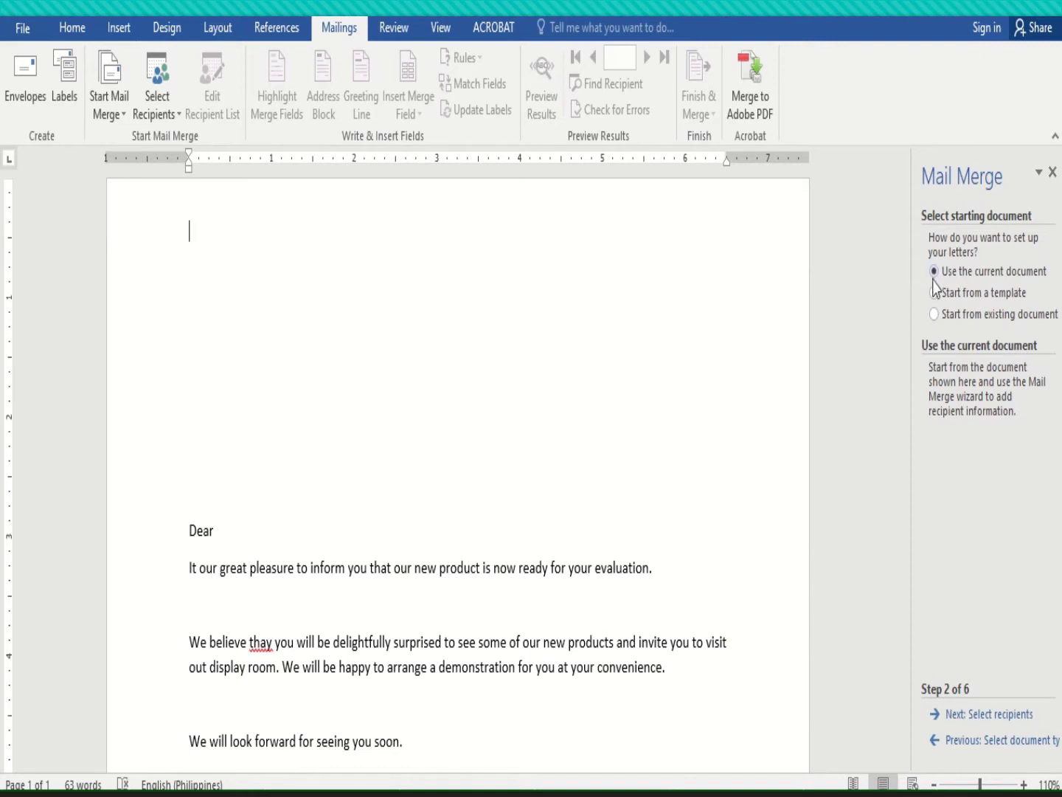
left_click(988, 715)
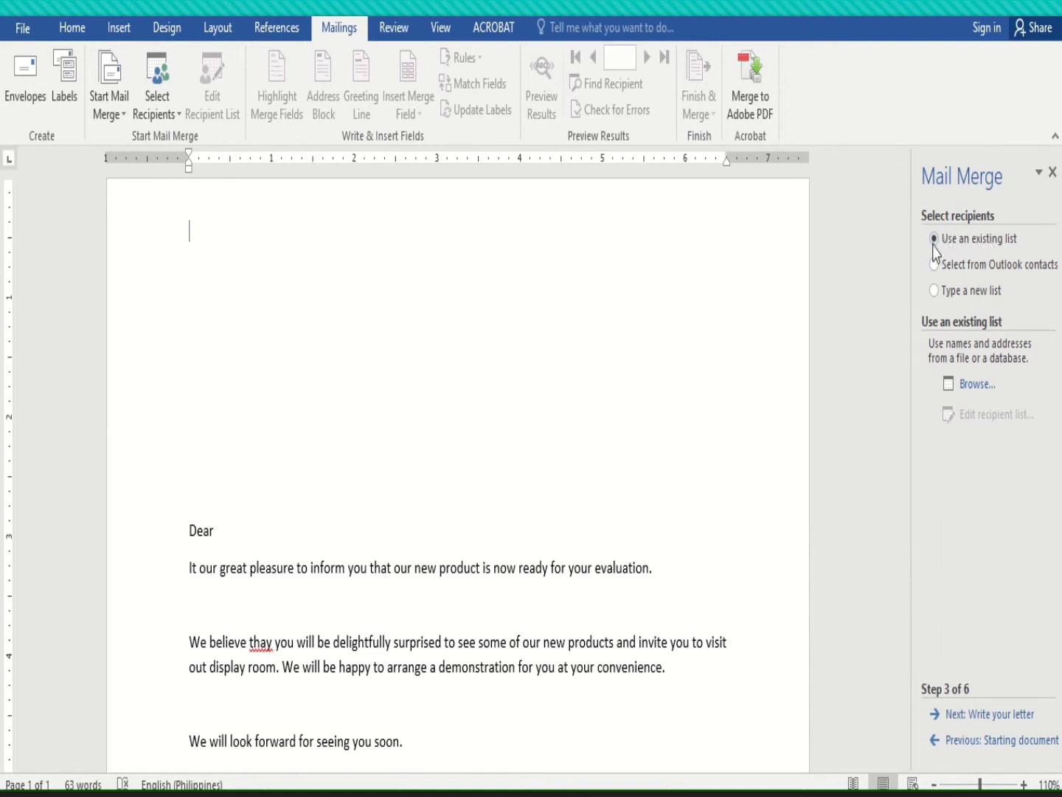
- Load the existing recipient list from Sheet1$ of the mail merge data workbook on the Desktop, with the first row as column headers
left_click(978, 383)
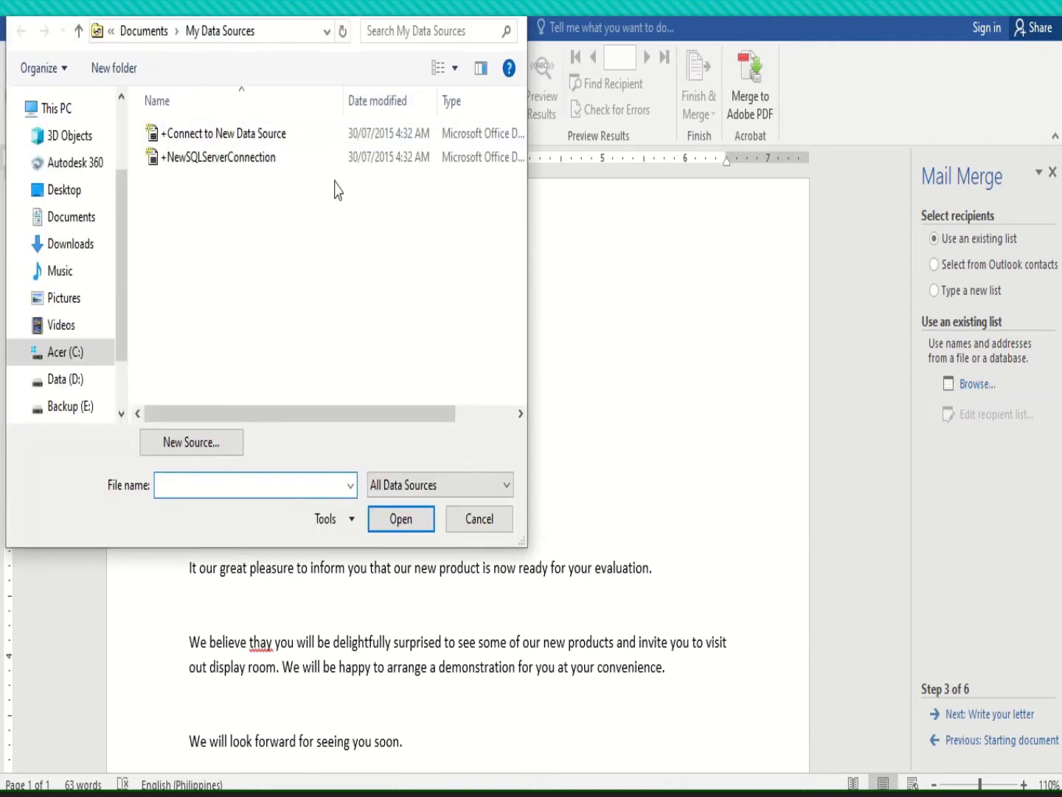
left_click(65, 191)
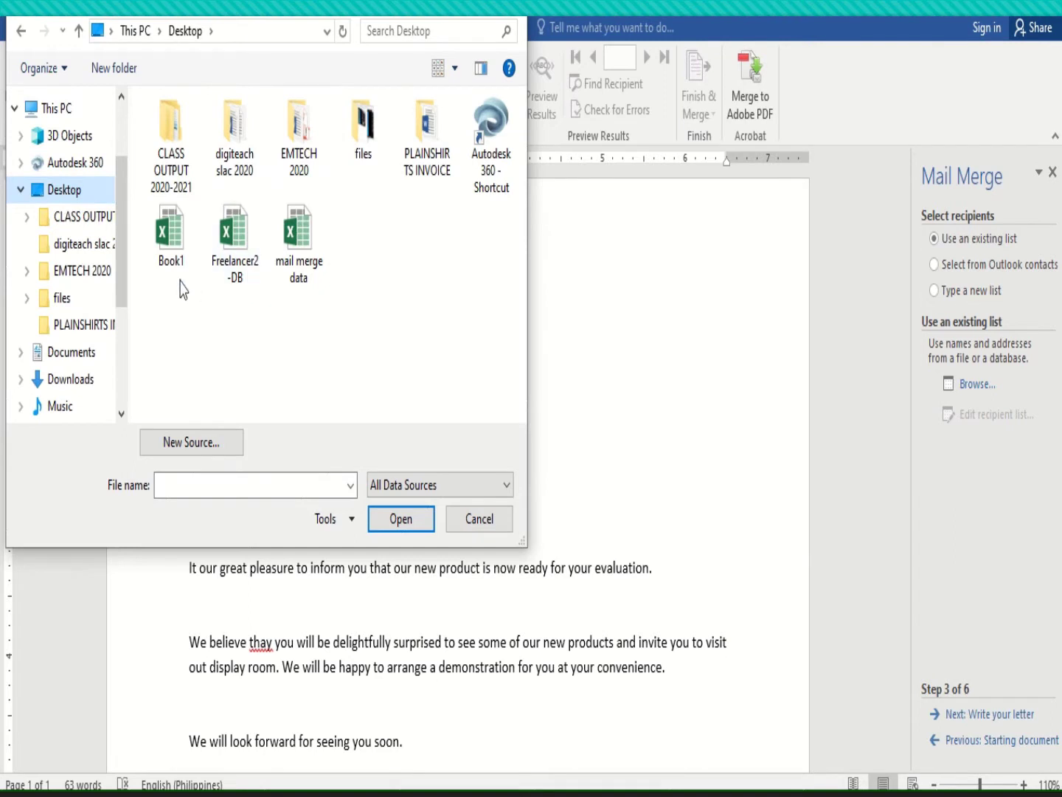
left_click(292, 269)
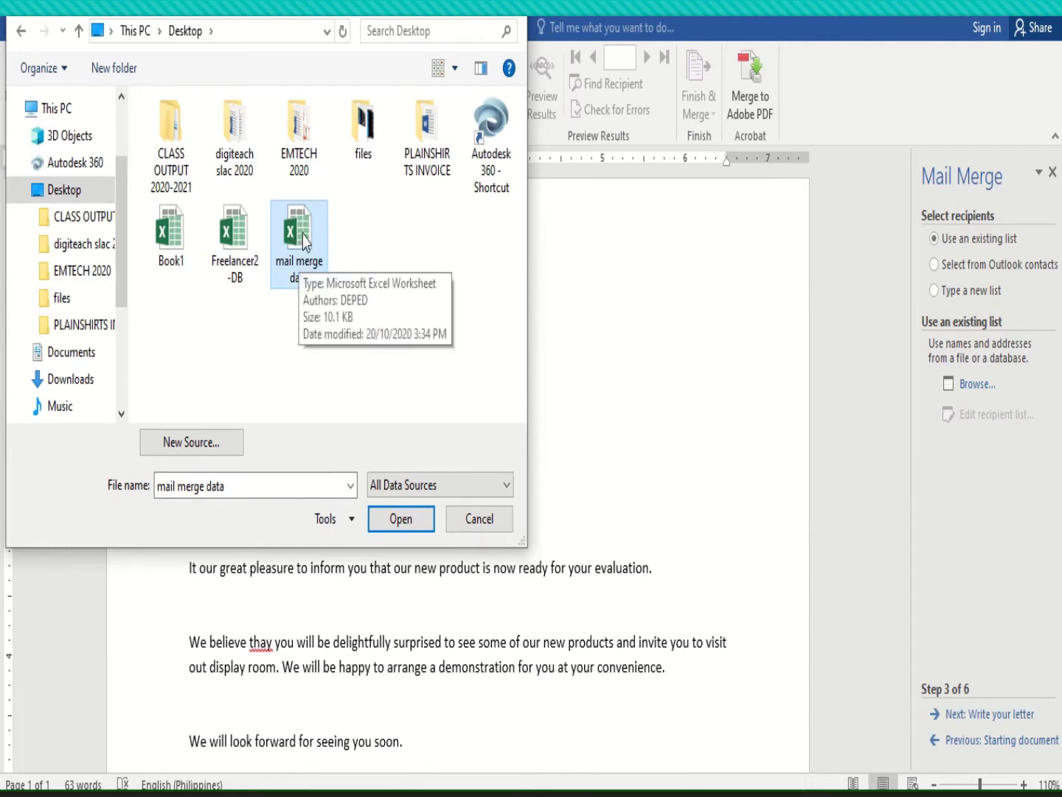
left_click(395, 520)
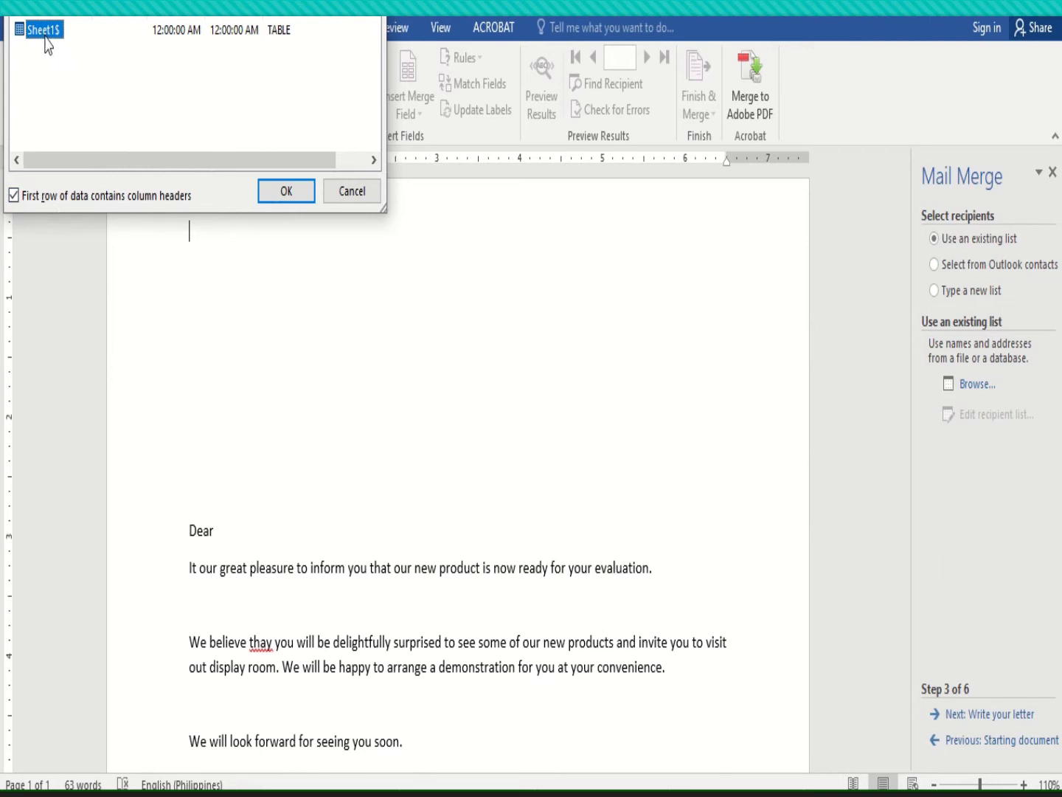
left_click(287, 192)
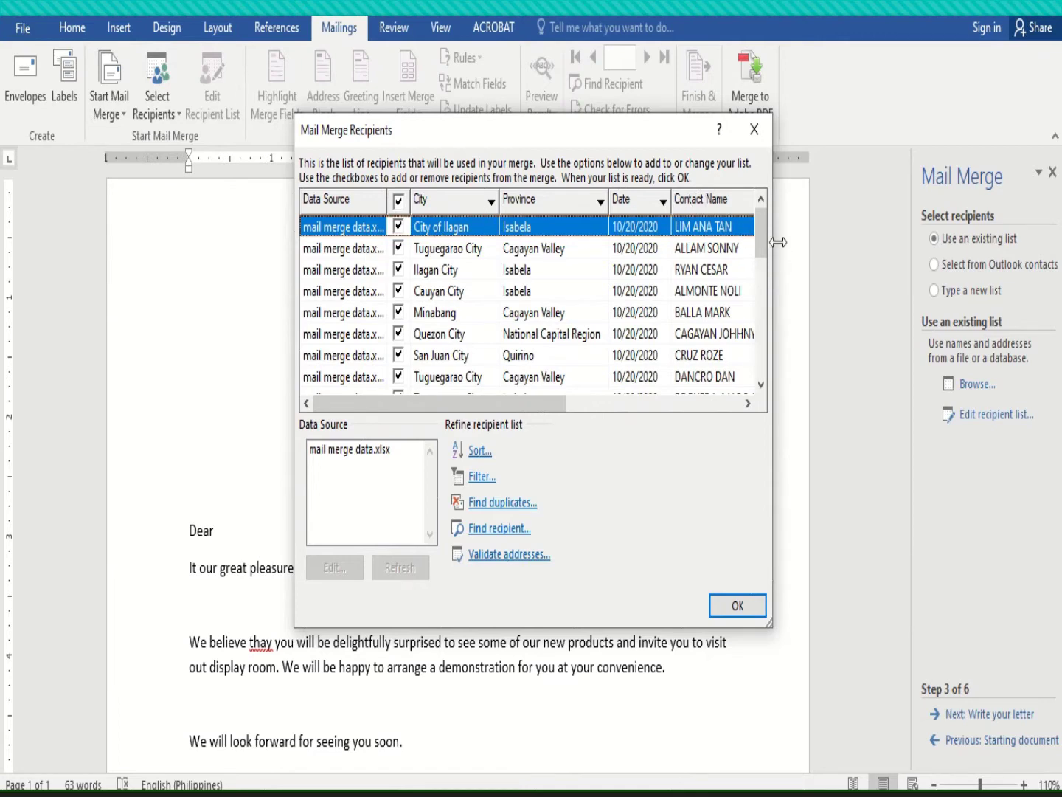
- Look through the Mail Merge Recipients list and accept it with all recipients included
mouse_move(765, 239)
left_mouse_down()
mouse_move(765, 362)
mouse_move(756, 218)
left_mouse_up()
mouse_move(369, 413)
left_mouse_down()
mouse_move(590, 399)
mouse_move(415, 408)
mouse_move(486, 422)
mouse_move(347, 405)
mouse_move(479, 406)
mouse_move(345, 395)
left_mouse_up()
left_click_drag(494, 408, 517, 419)
mouse_move(547, 422)
left_mouse_down()
mouse_move(680, 422)
mouse_move(559, 422)
left_mouse_up()
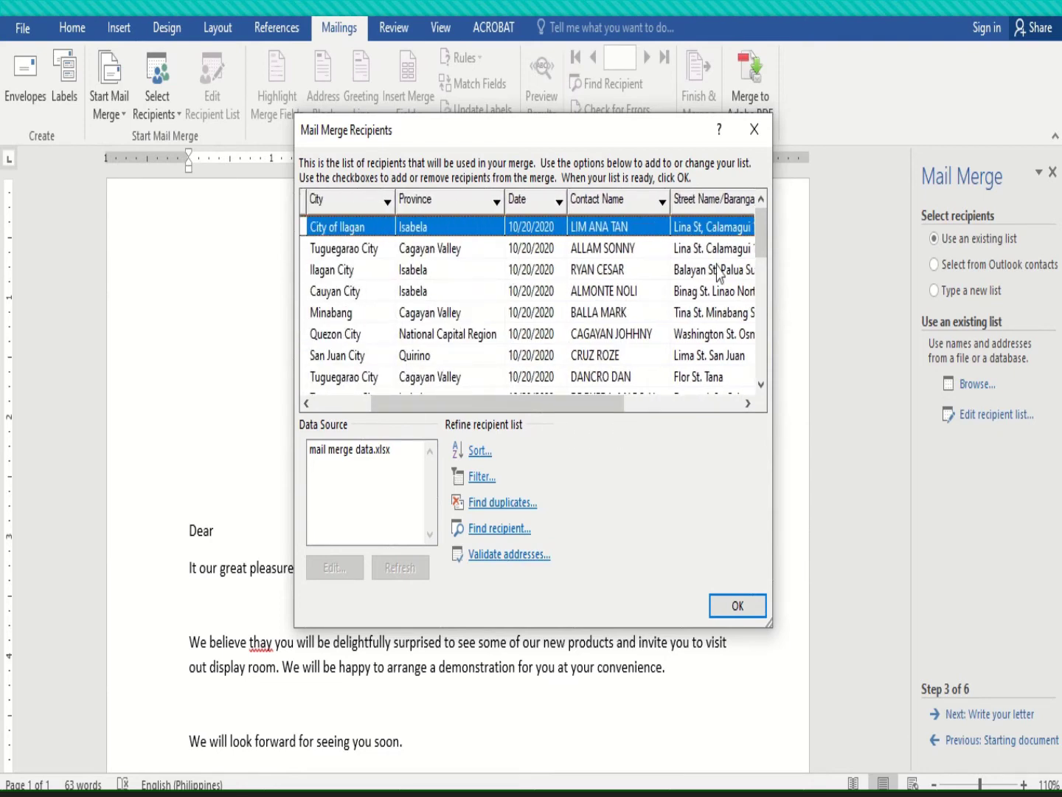
left_click_drag(767, 246, 743, 408)
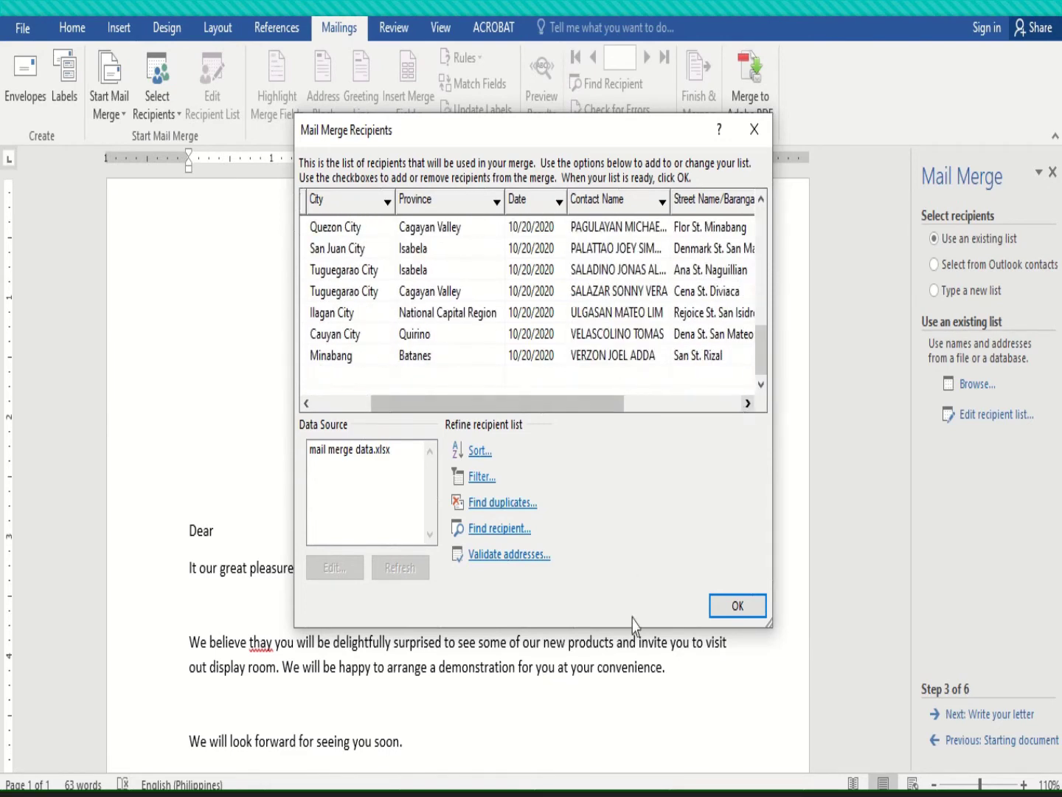
left_click(738, 607)
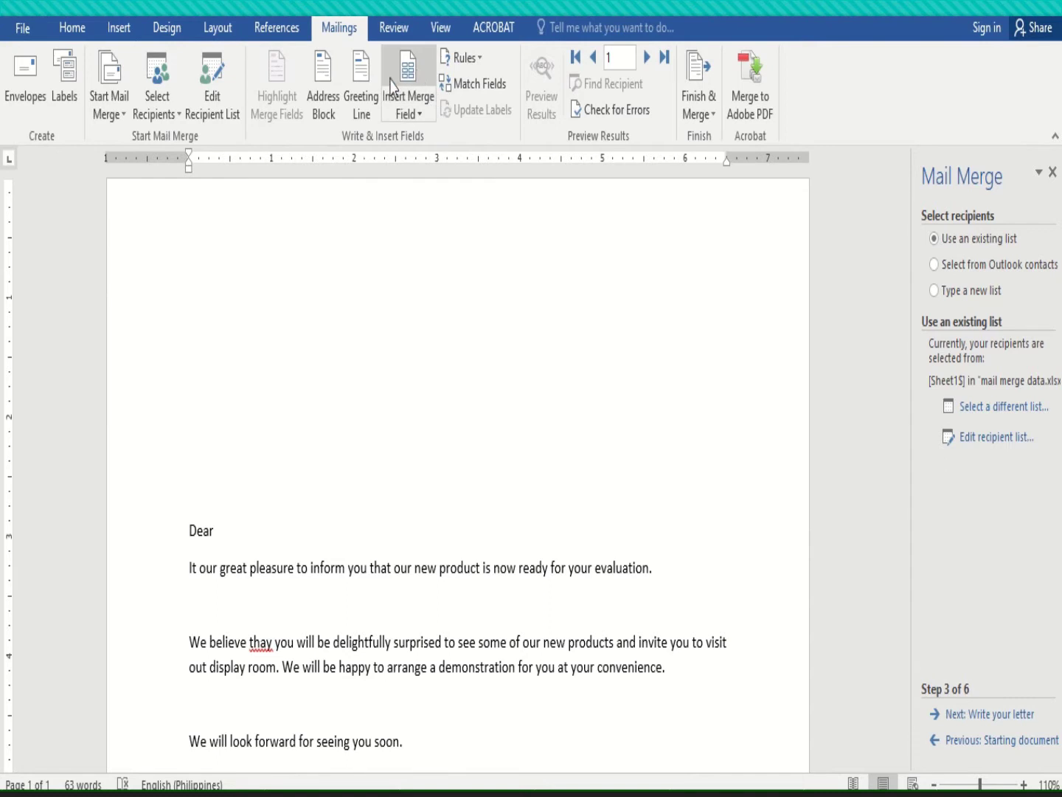
- Insert the Date merge field at the top of the letter and the Contact_Name_ field two paragraphs below it
left_click(421, 118)
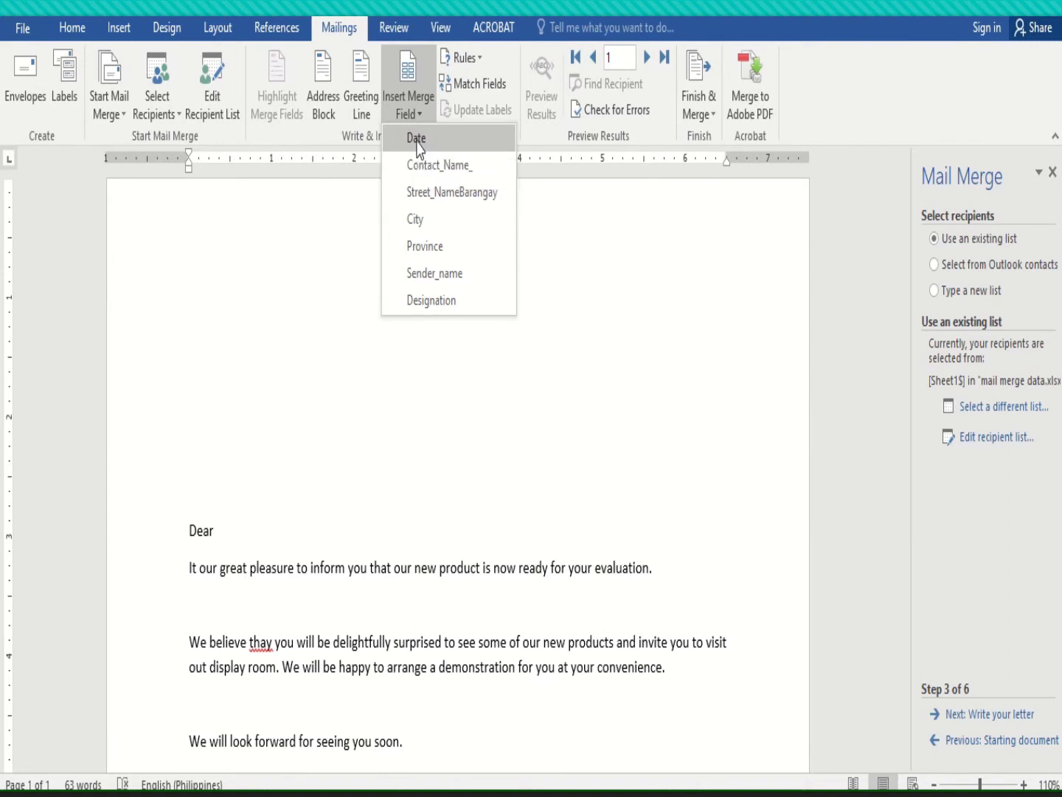
left_click(417, 141)
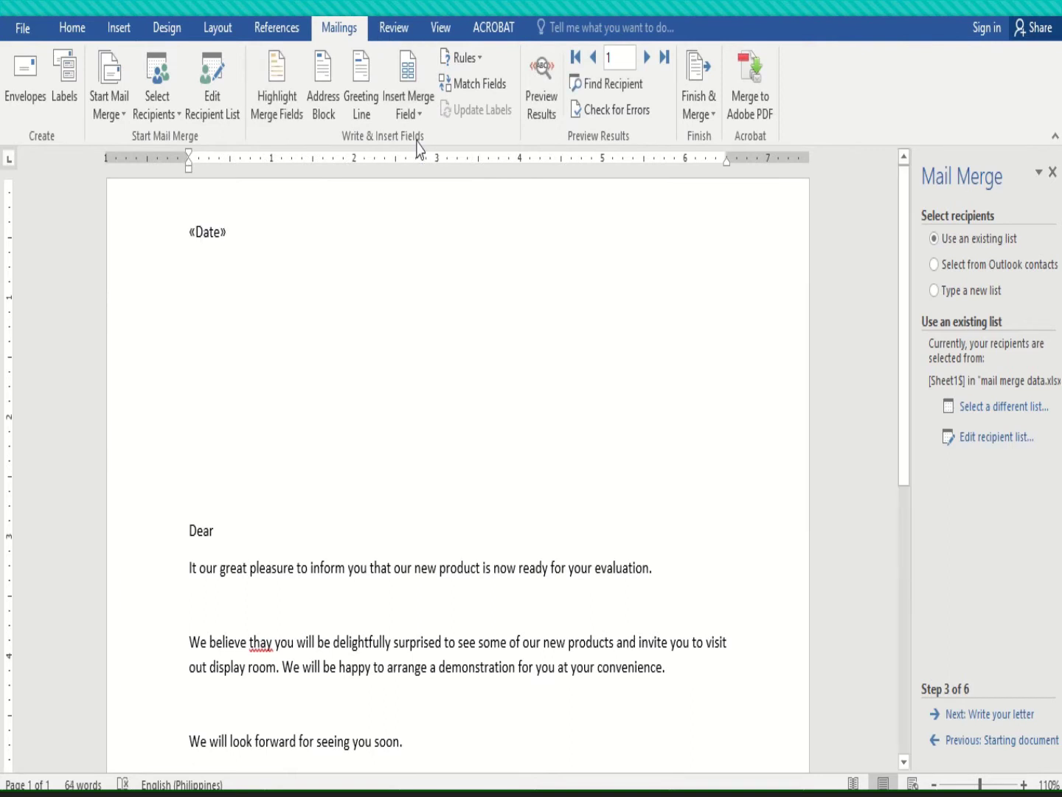
key("Return")
key("Return")
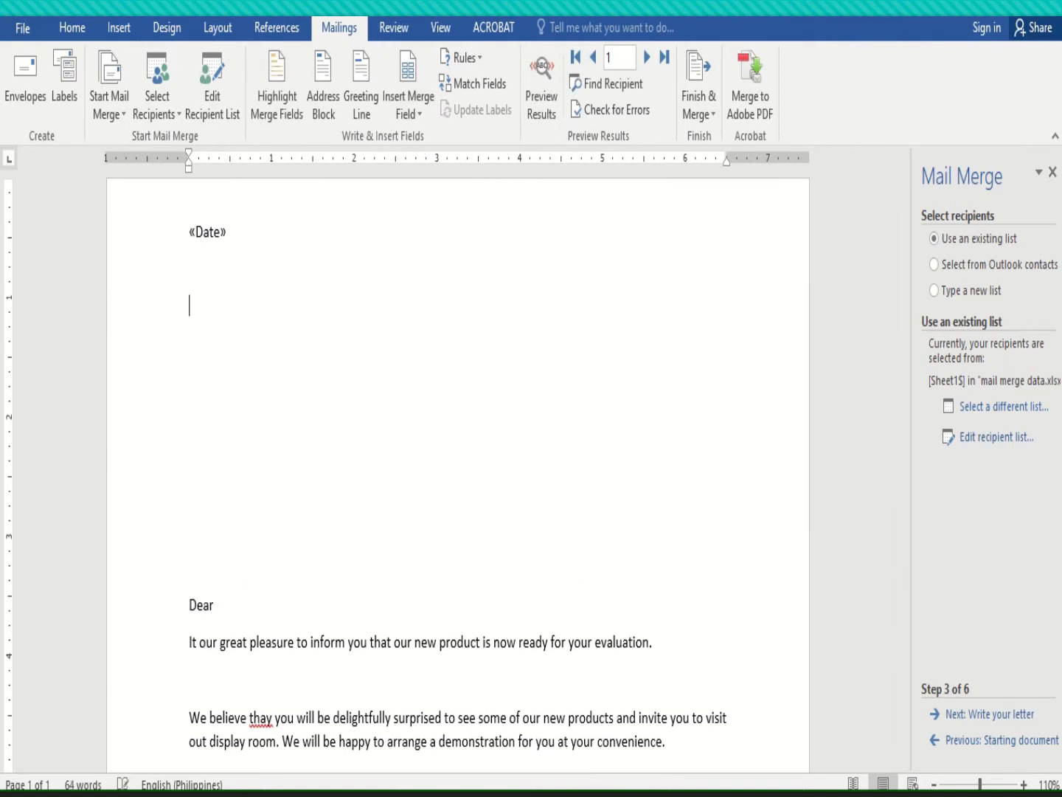
left_click(419, 114)
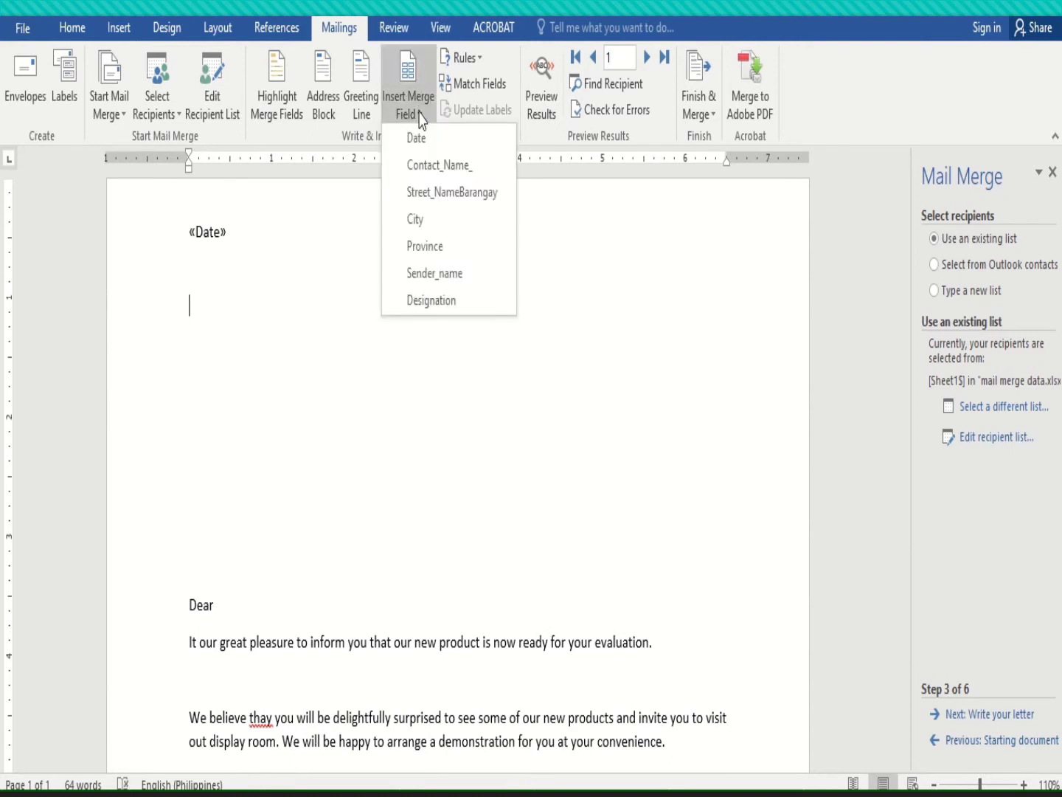
left_click(435, 166)
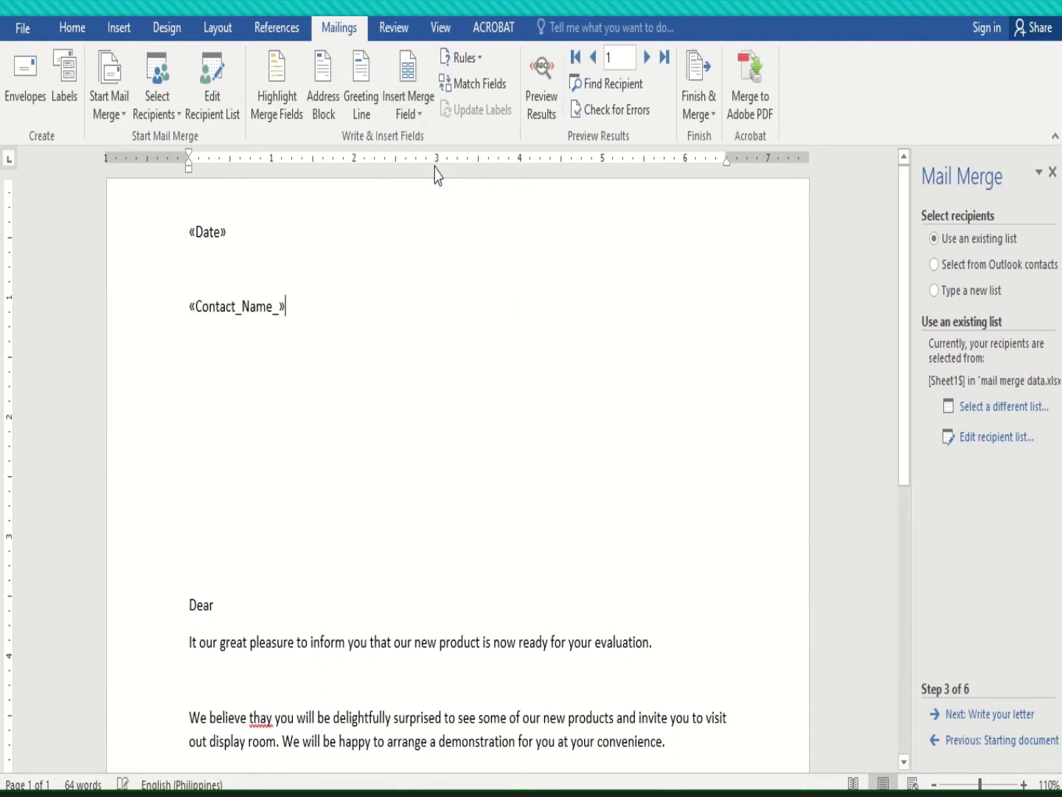
- Insert the Street_NameBarangay merge field in a new paragraph below the contact name field
key("Return")
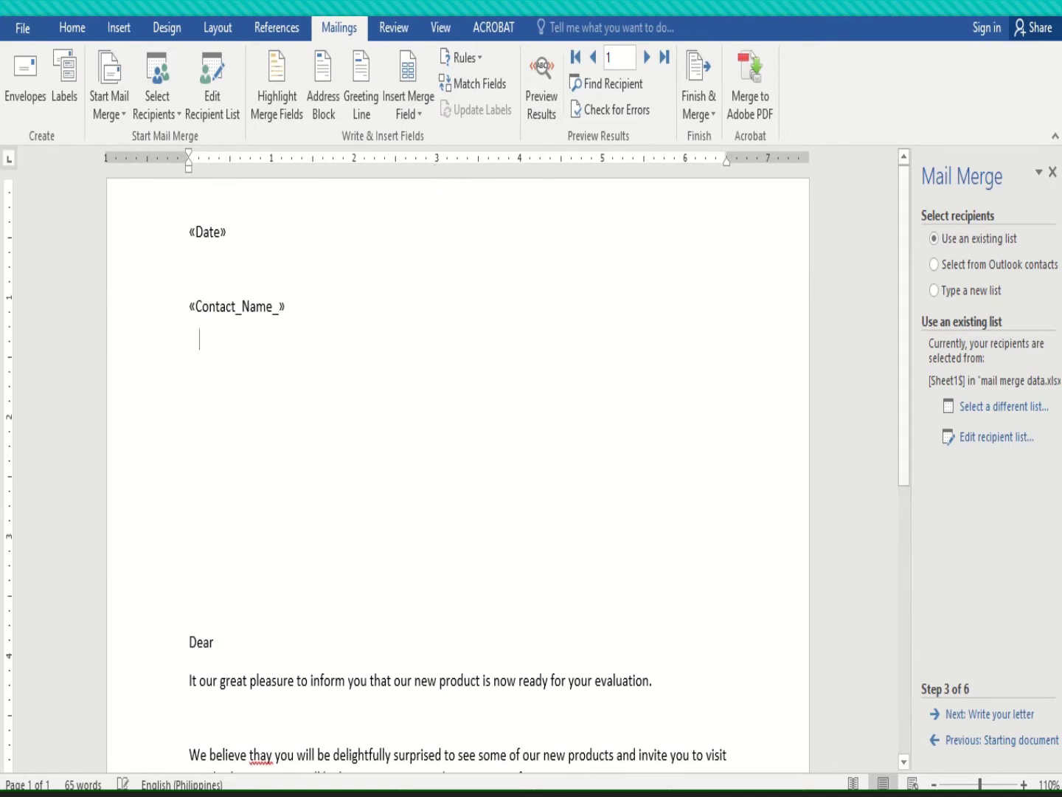
left_click(416, 118)
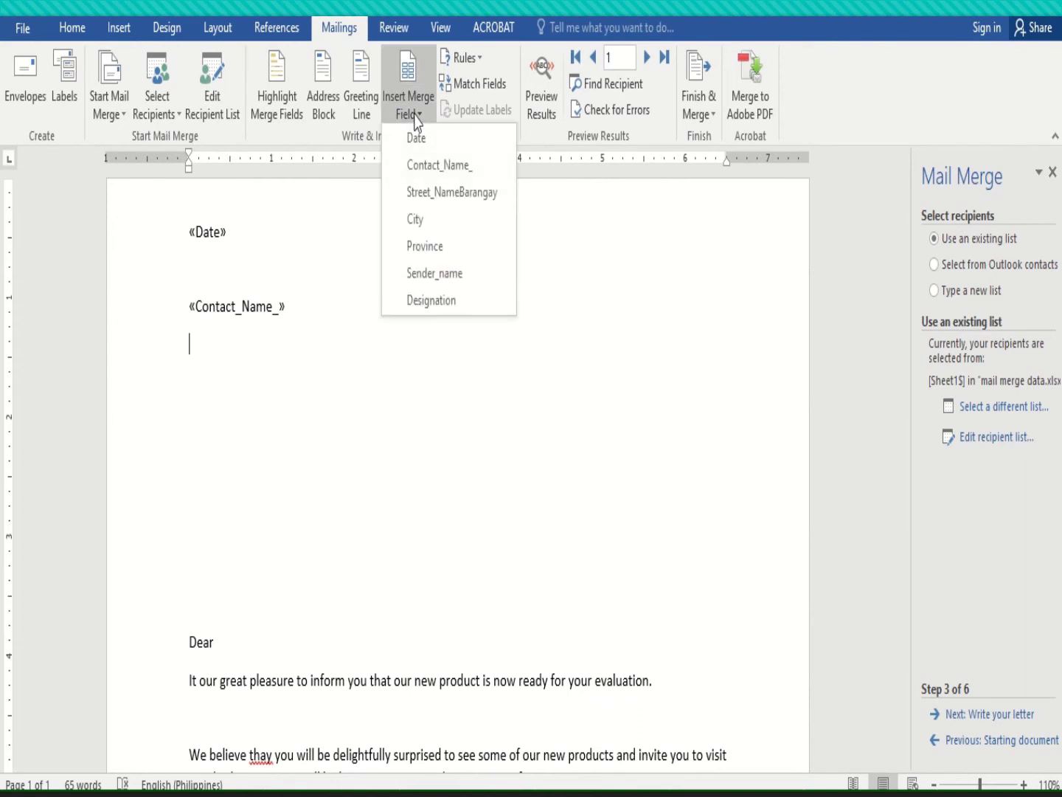
left_click(422, 195)
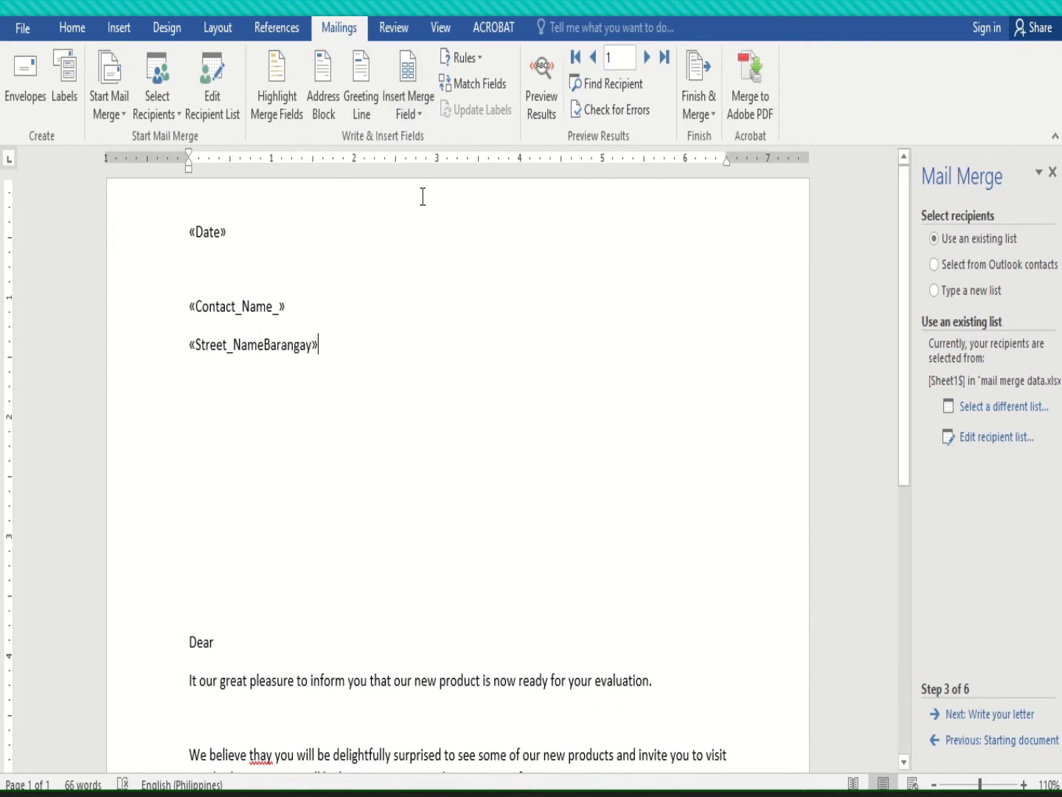
- Insert the City and Province merge fields in separate paragraphs below the Street_NameBarangay field
key("Return")
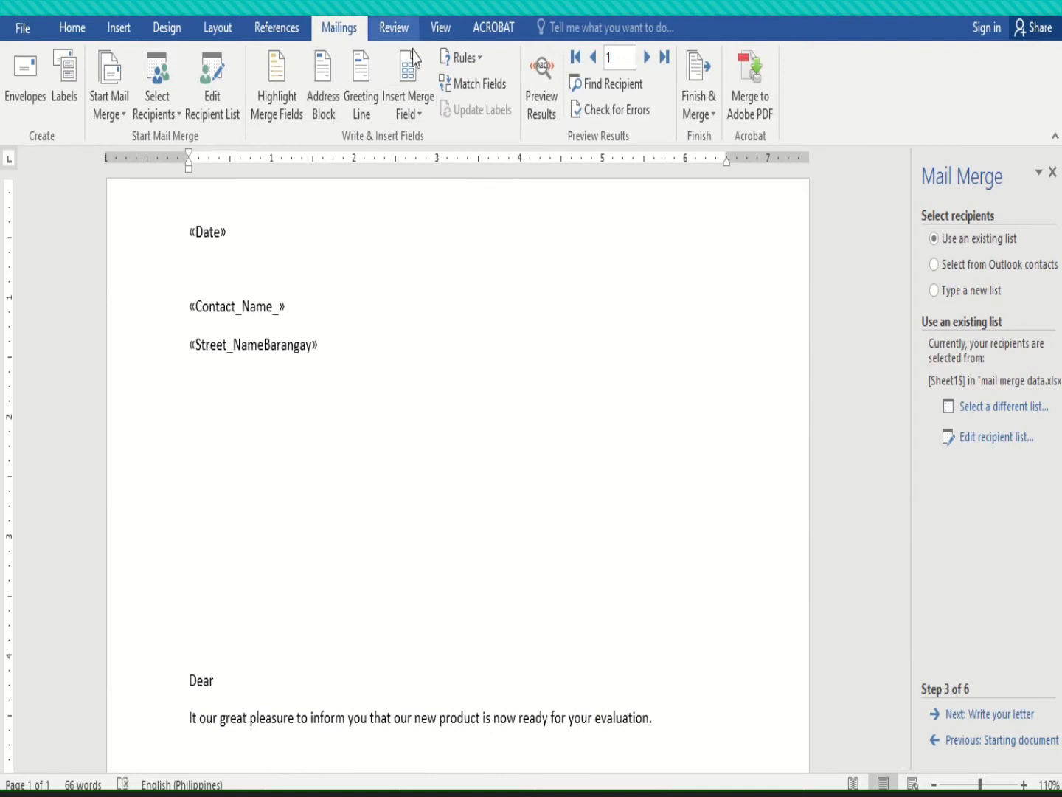
left_click(425, 115)
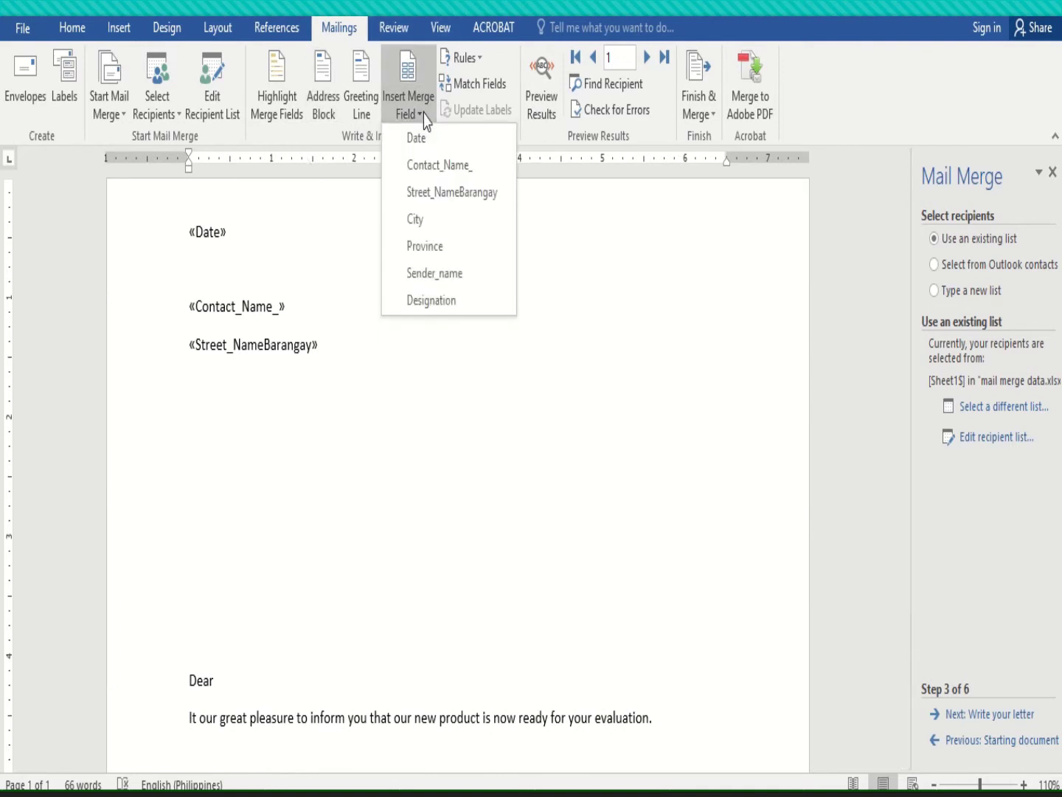
left_click(416, 219)
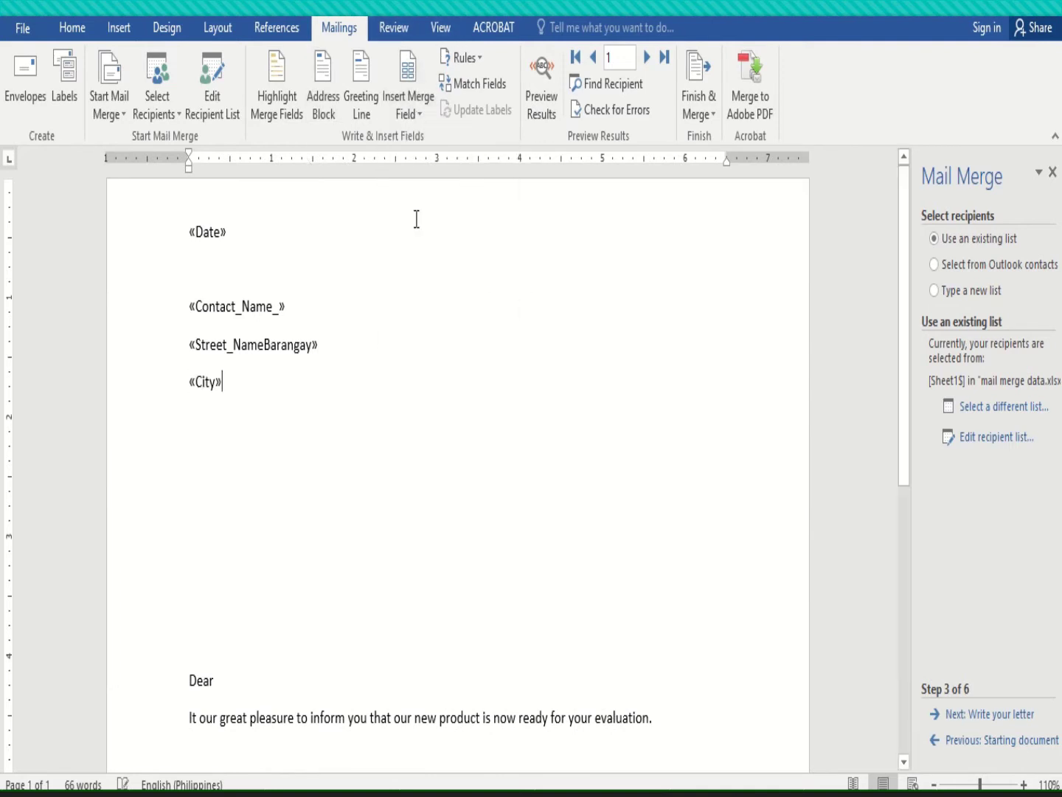
key("Return")
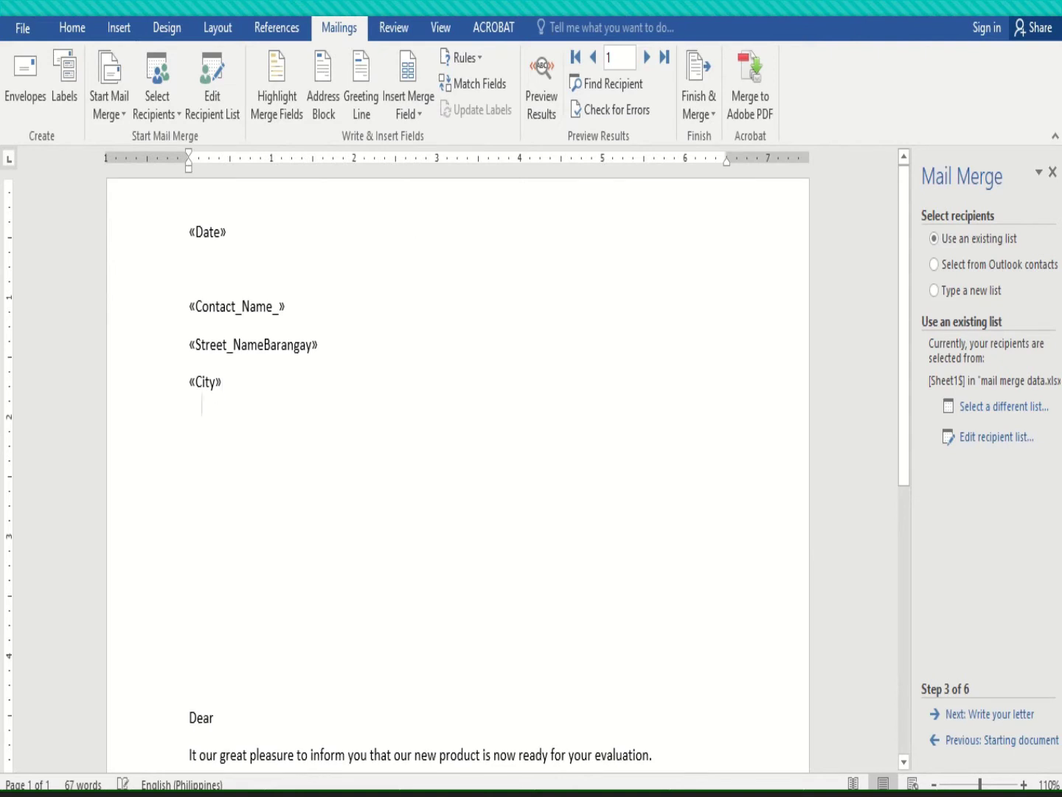
left_click(411, 116)
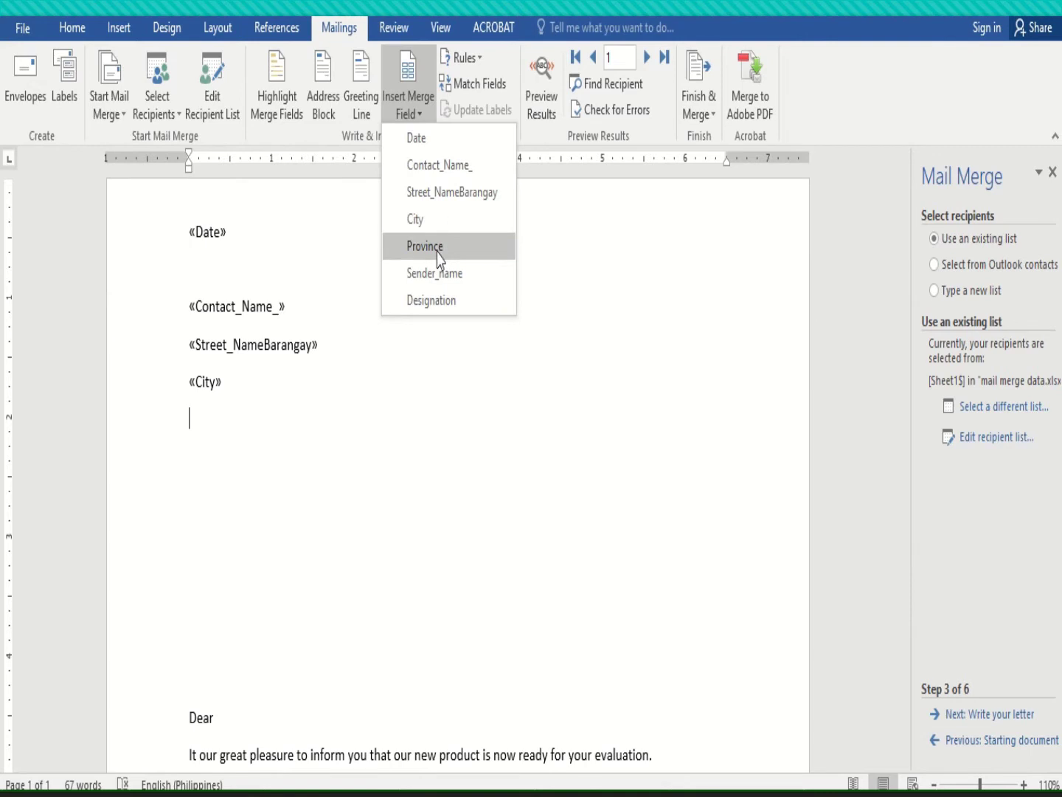
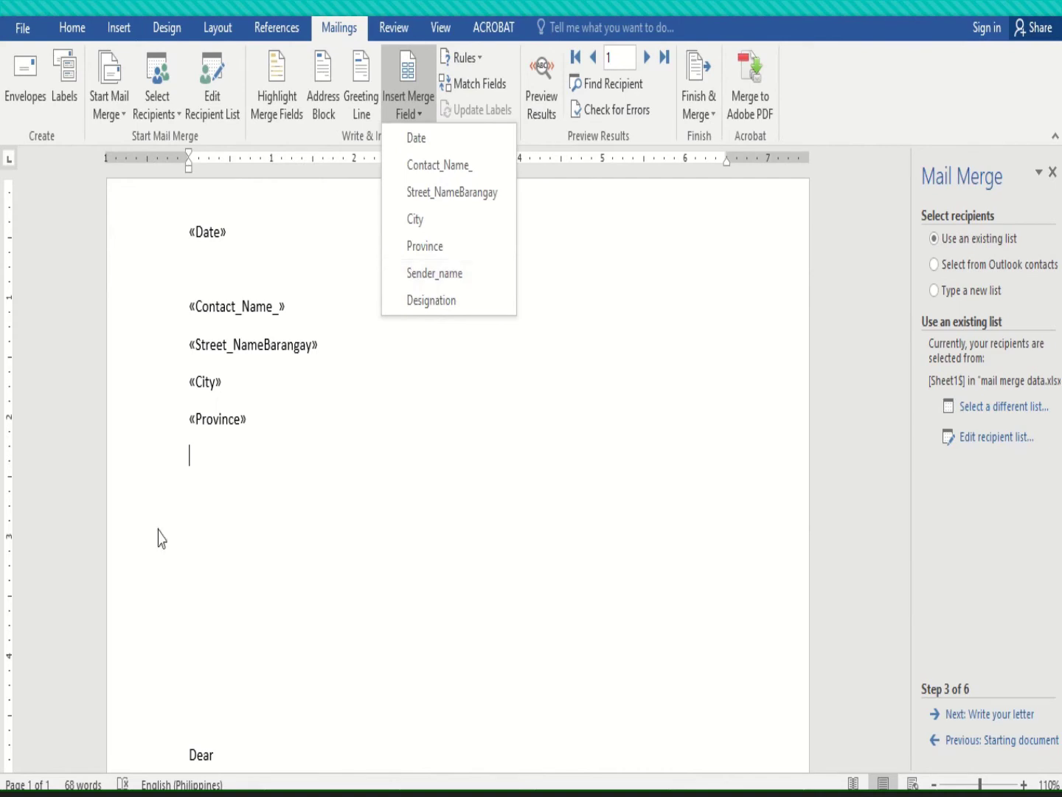
left_click(310, 494)
- Enlarge the letter to 140% and review the Date, contact name, street, City and Province merge fields one by one
left_click_drag(904, 391, 914, 708)
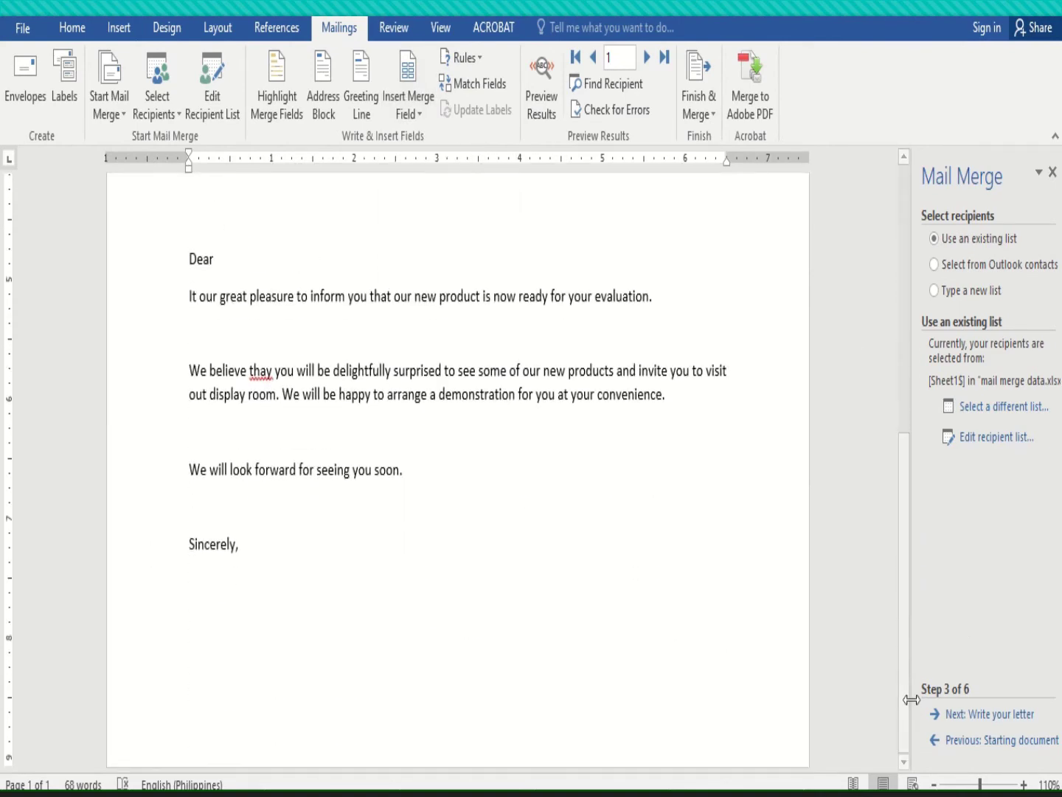
left_click(1024, 784)
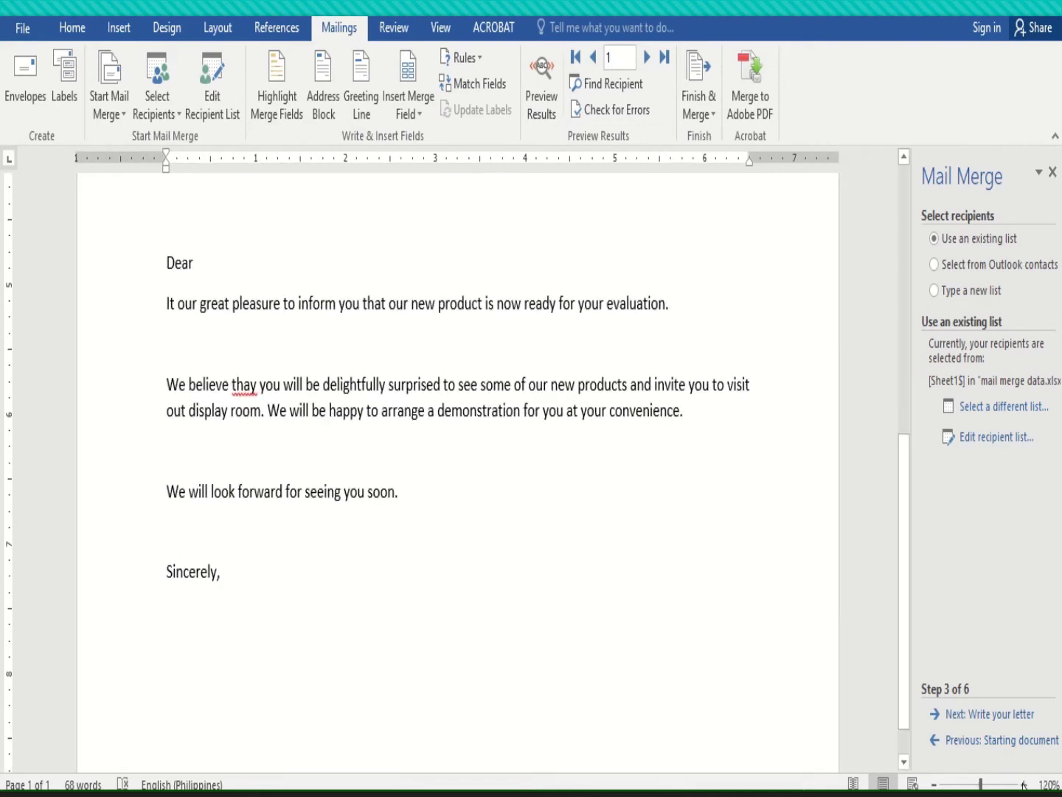
left_click(1024, 784)
left_click(1024, 784)
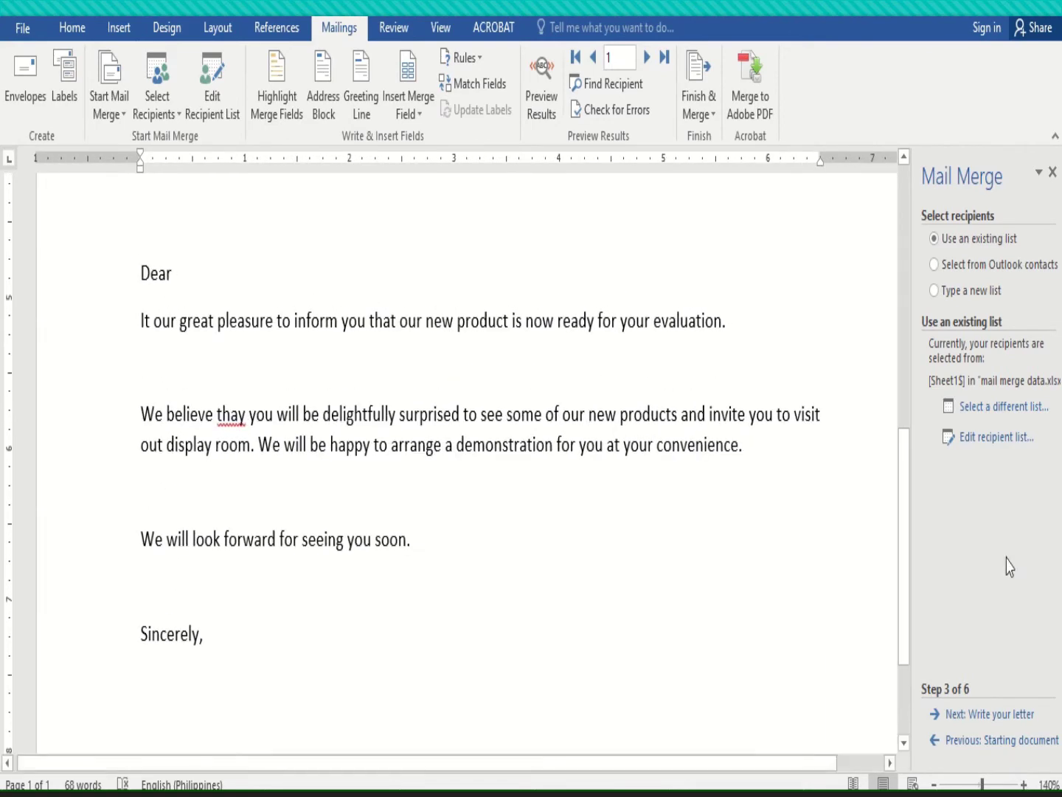
left_click_drag(907, 594, 884, 308)
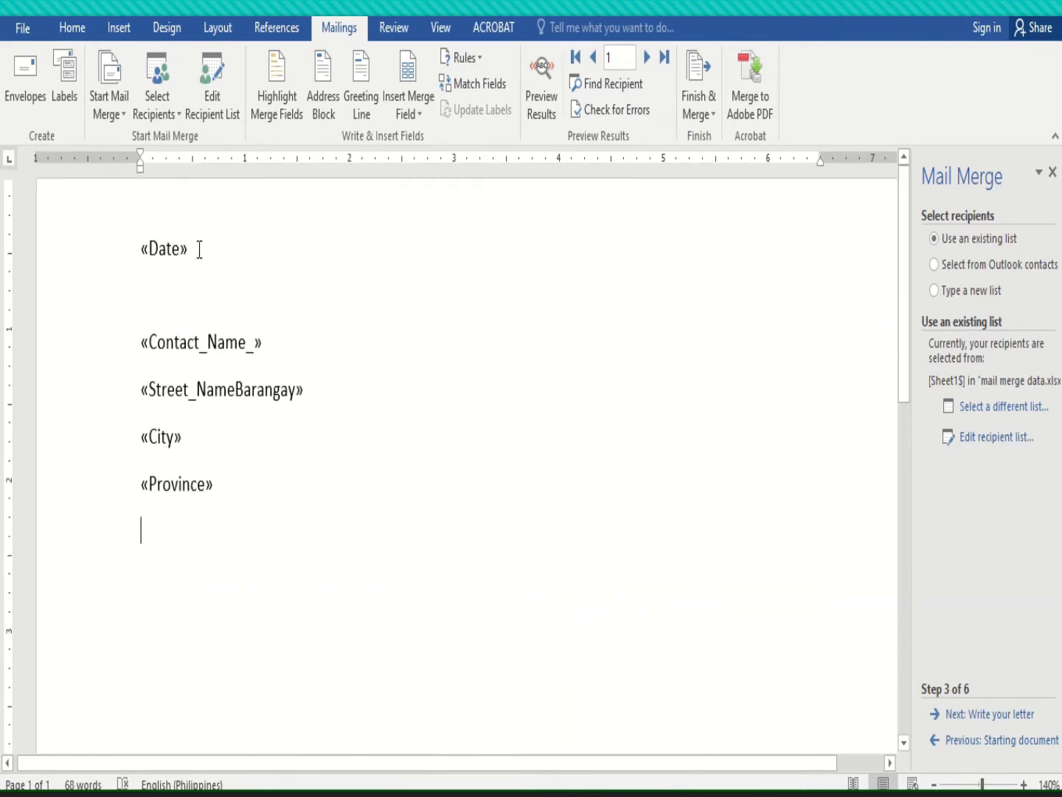
left_click_drag(194, 248, 123, 247)
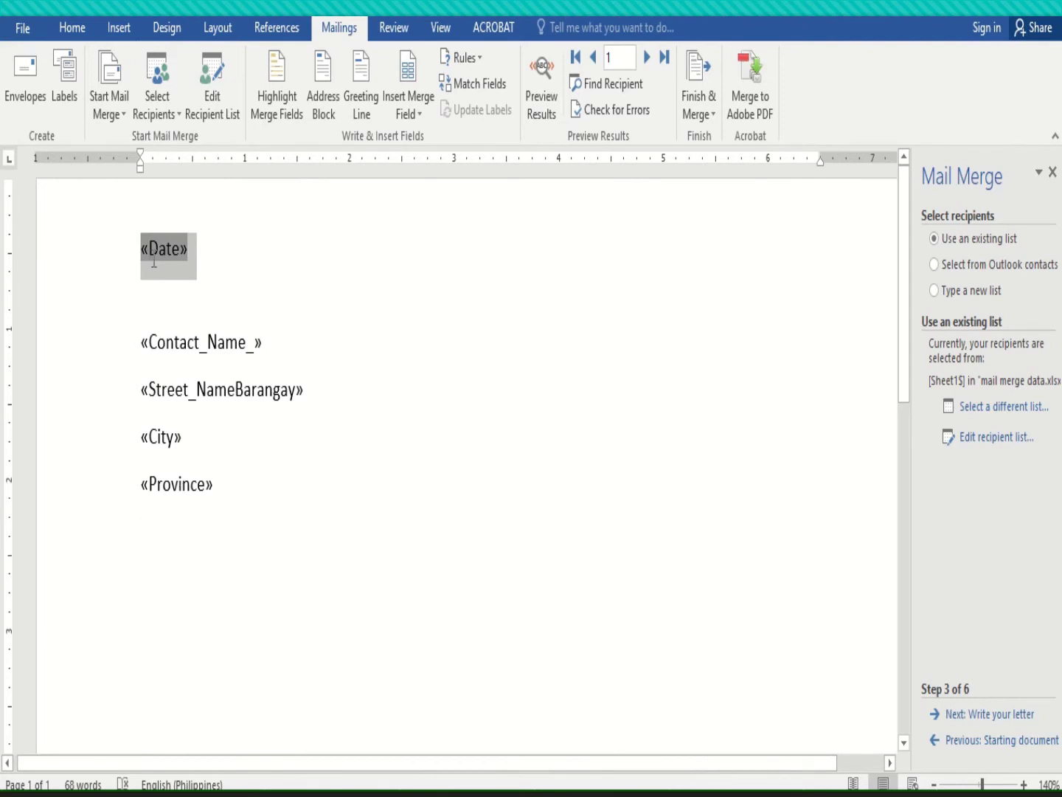
left_click_drag(277, 351, 150, 355)
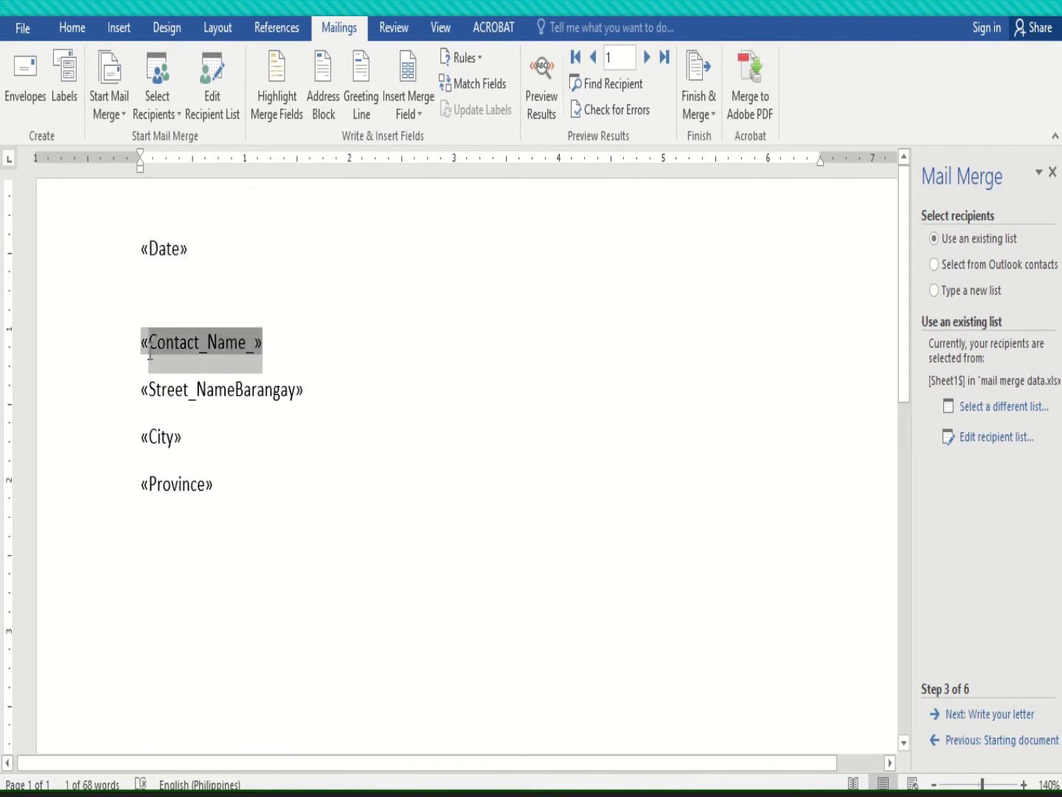
left_click_drag(240, 398, 170, 393)
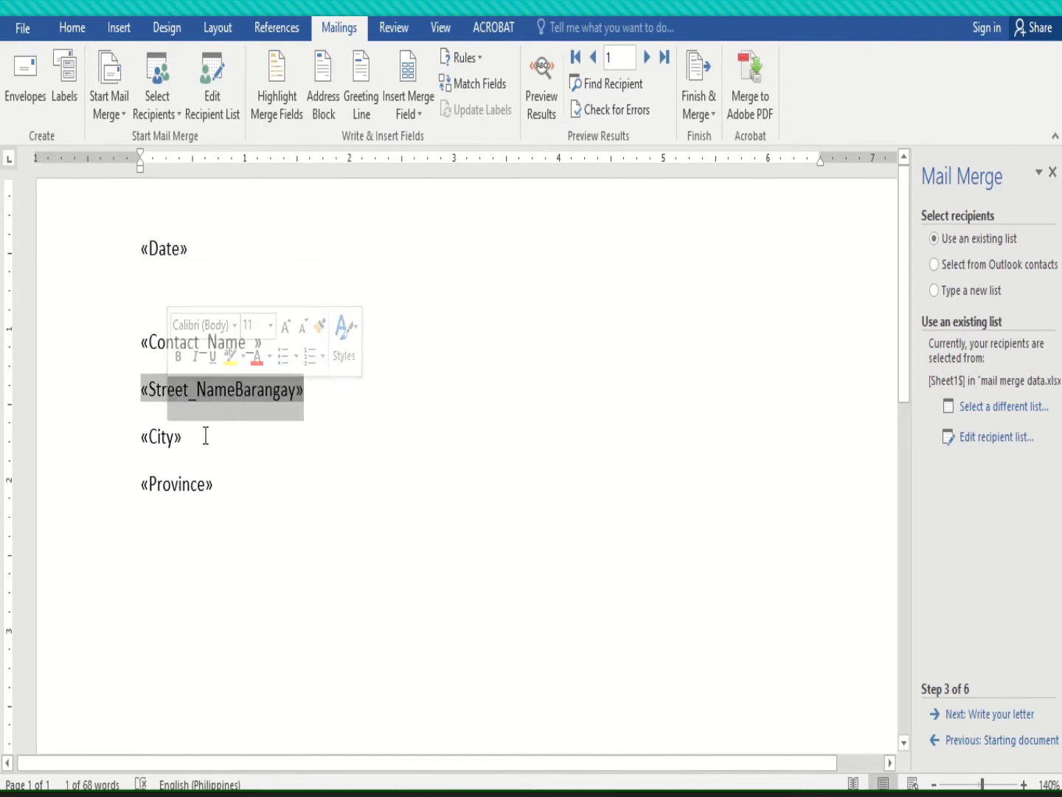
left_click_drag(219, 442, 135, 443)
left_click(213, 484)
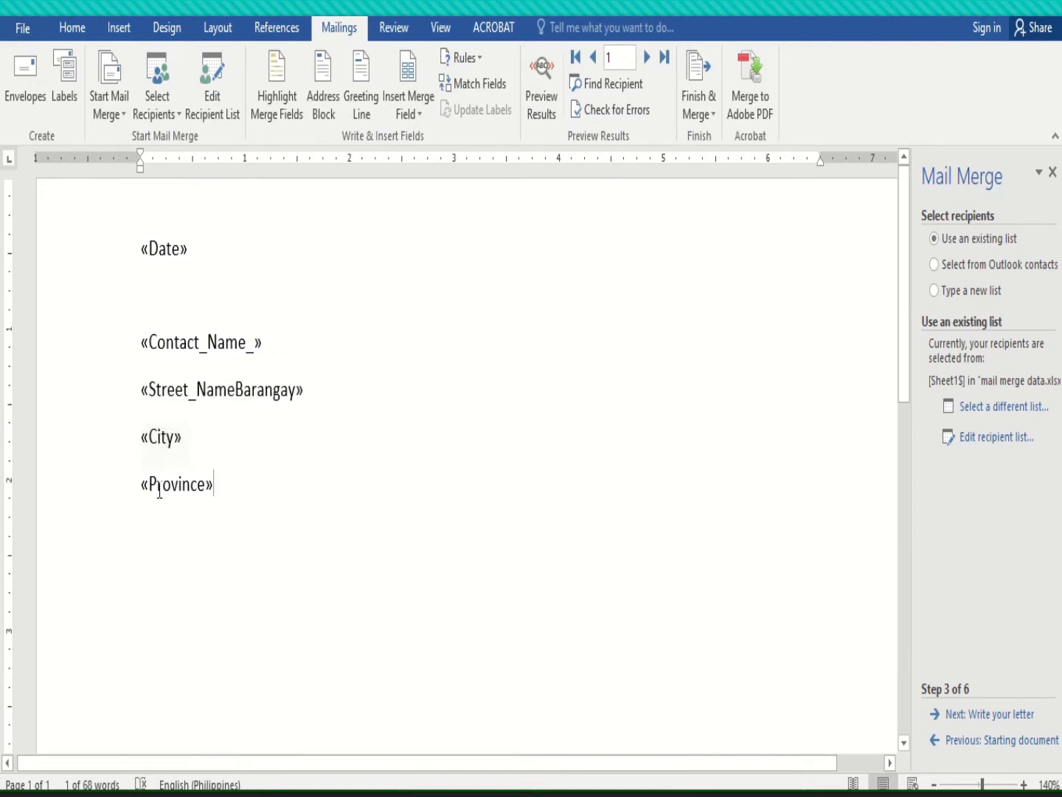
left_click(119, 486)
left_click(419, 118)
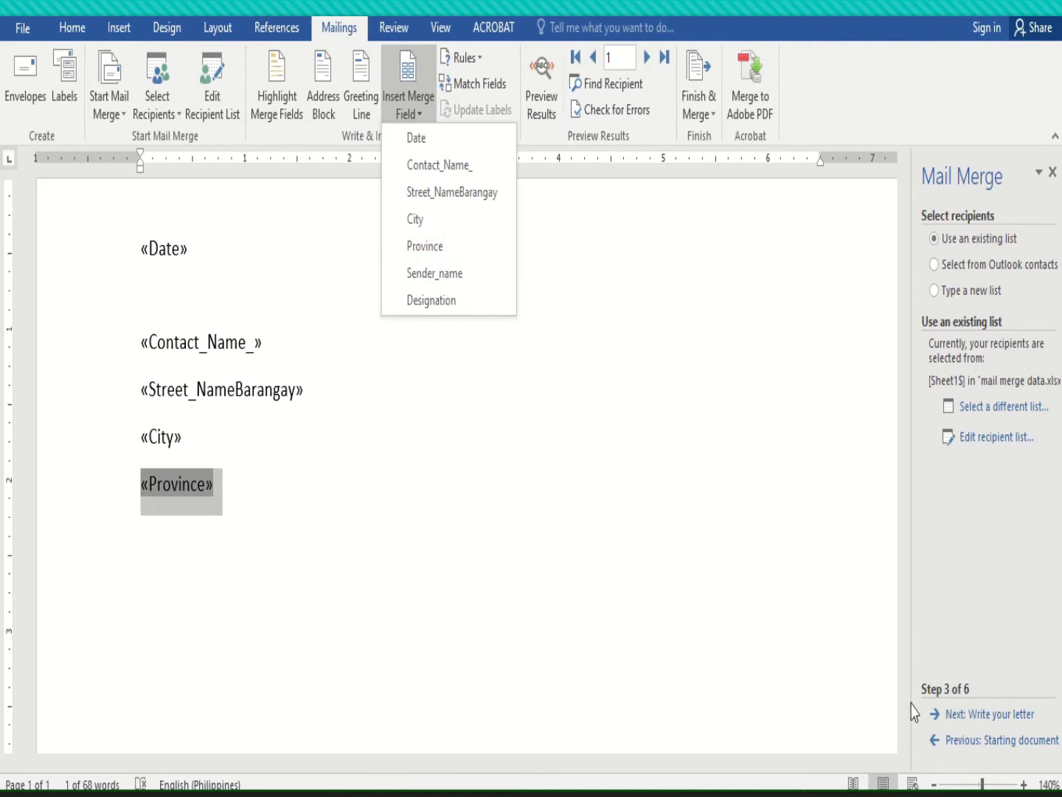
left_click(894, 660)
- Add two blank paragraphs between the last body sentence and the Sincerely line
left_click_drag(907, 337, 922, 692)
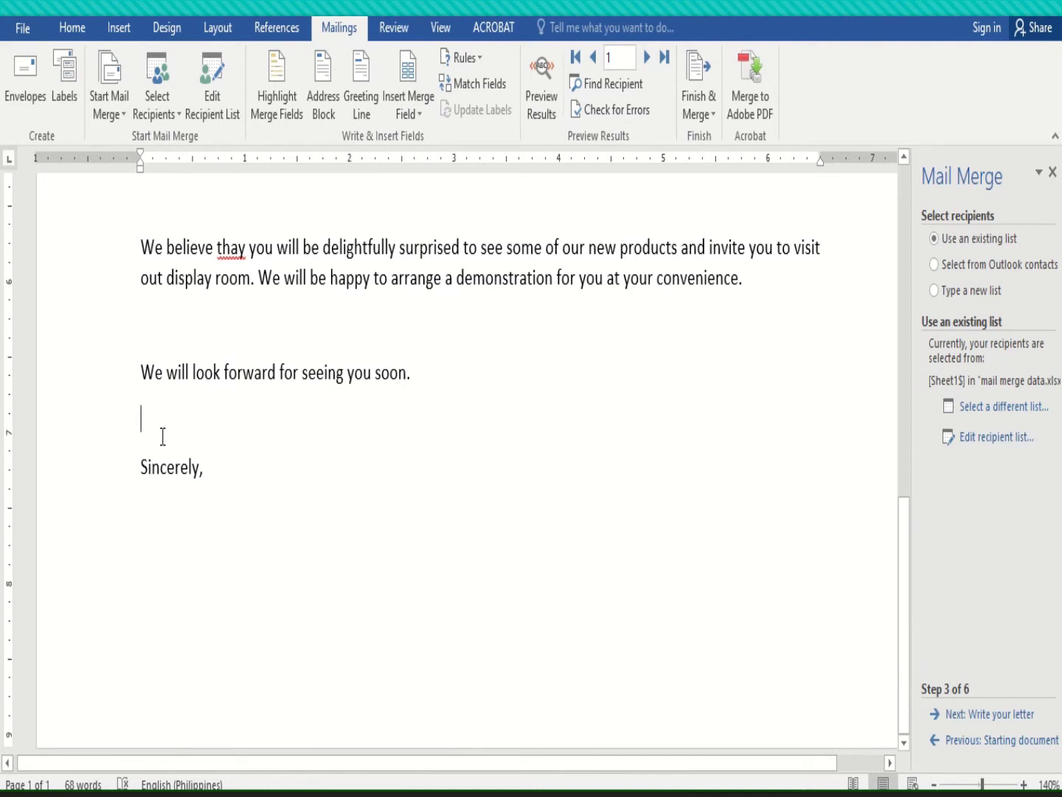
key("Return")
key("Return")
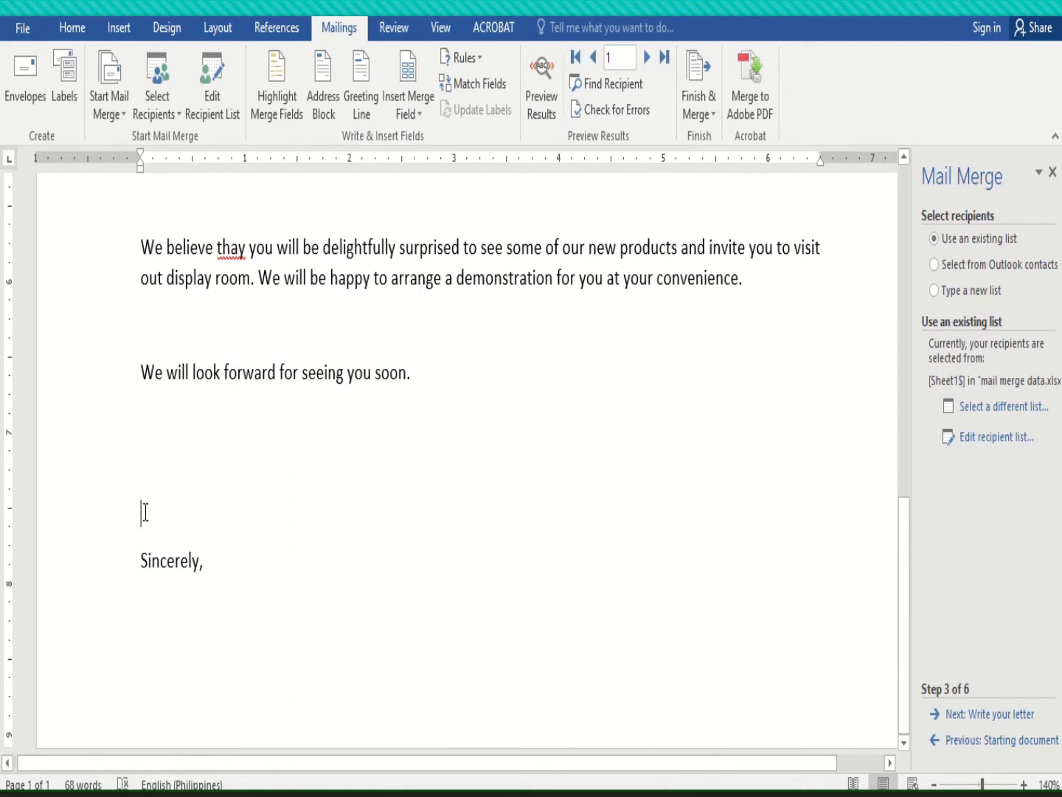
- Try the Sender_name merge field in the blank paragraph above the Sincerely line and delete it again
left_click(416, 110)
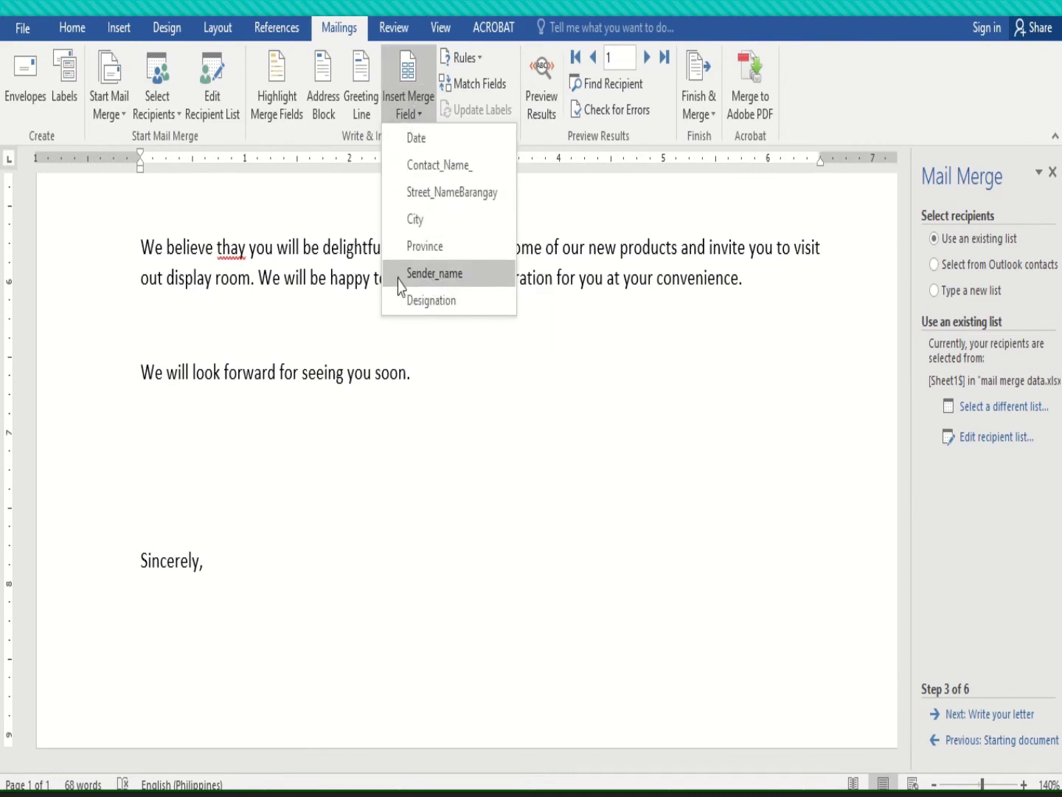
left_click(435, 273)
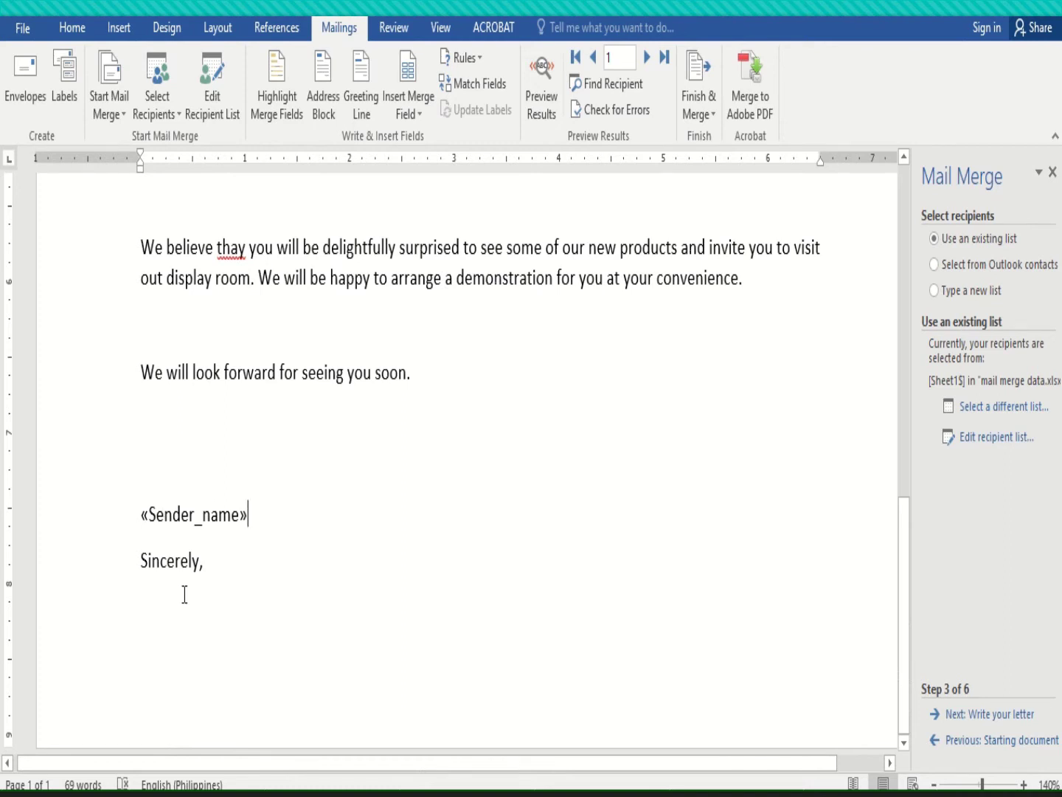
key("BackSpace")
key("BackSpace")
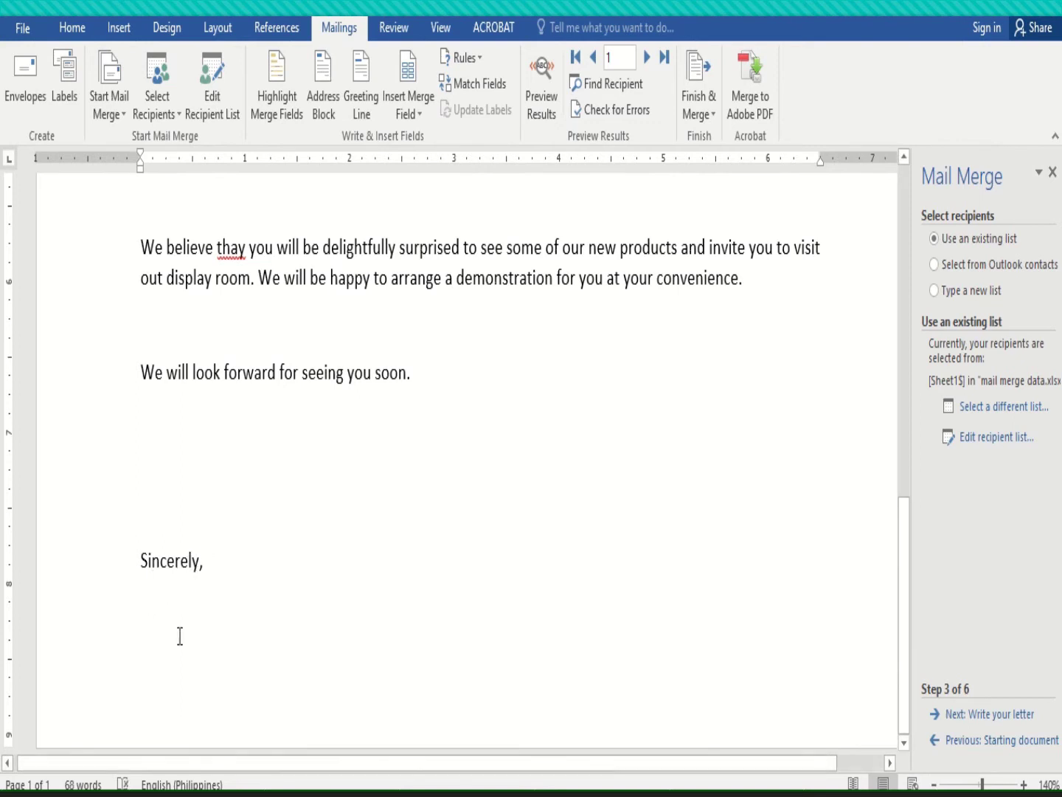
- Insert the Sender_name merge field below the Sincerely line and the Designation field in the paragraph under it
key("Return")
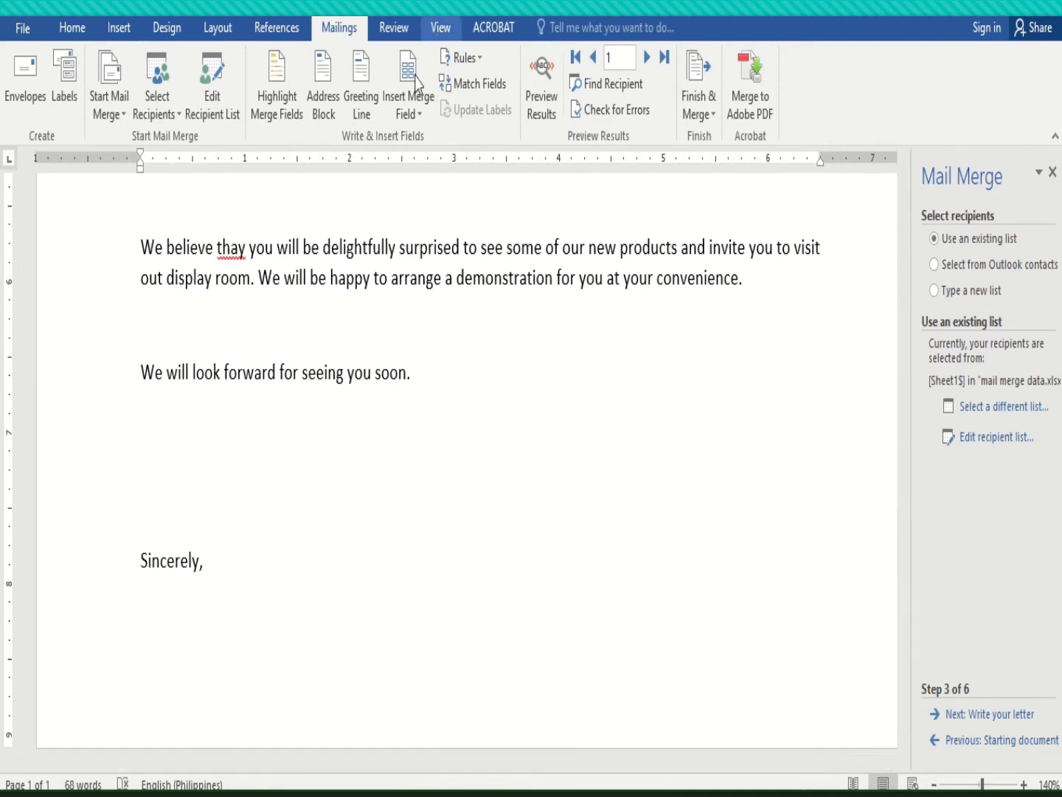
left_click(414, 116)
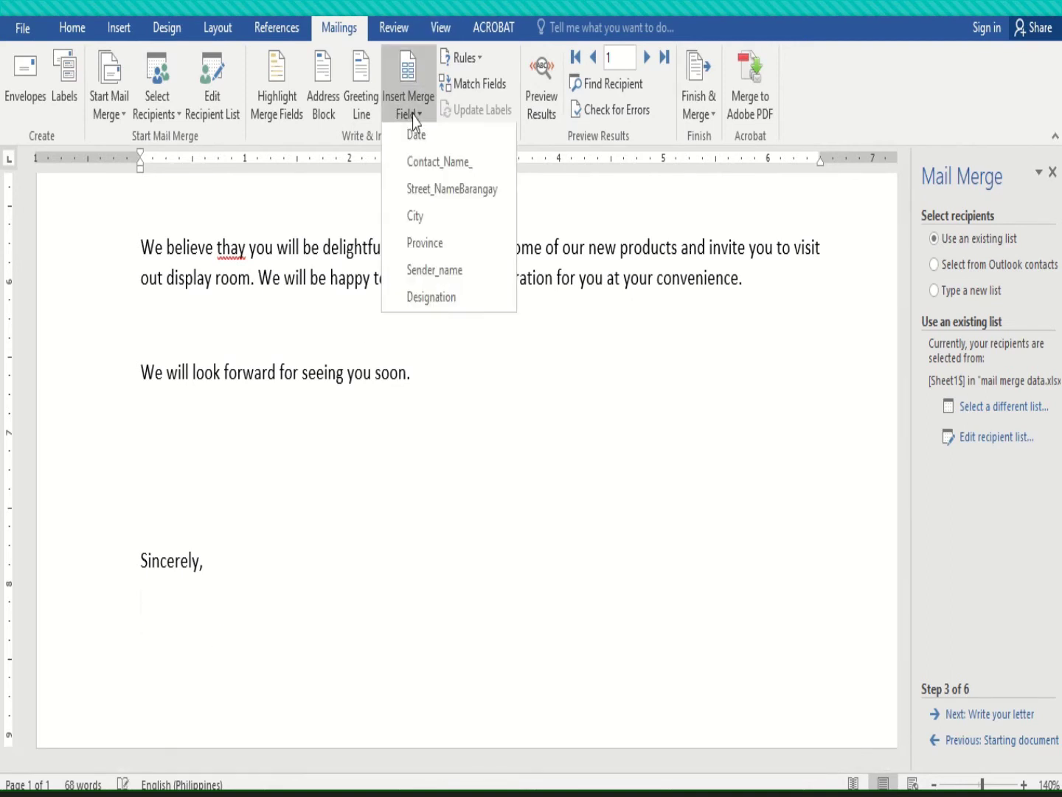
left_click(428, 271)
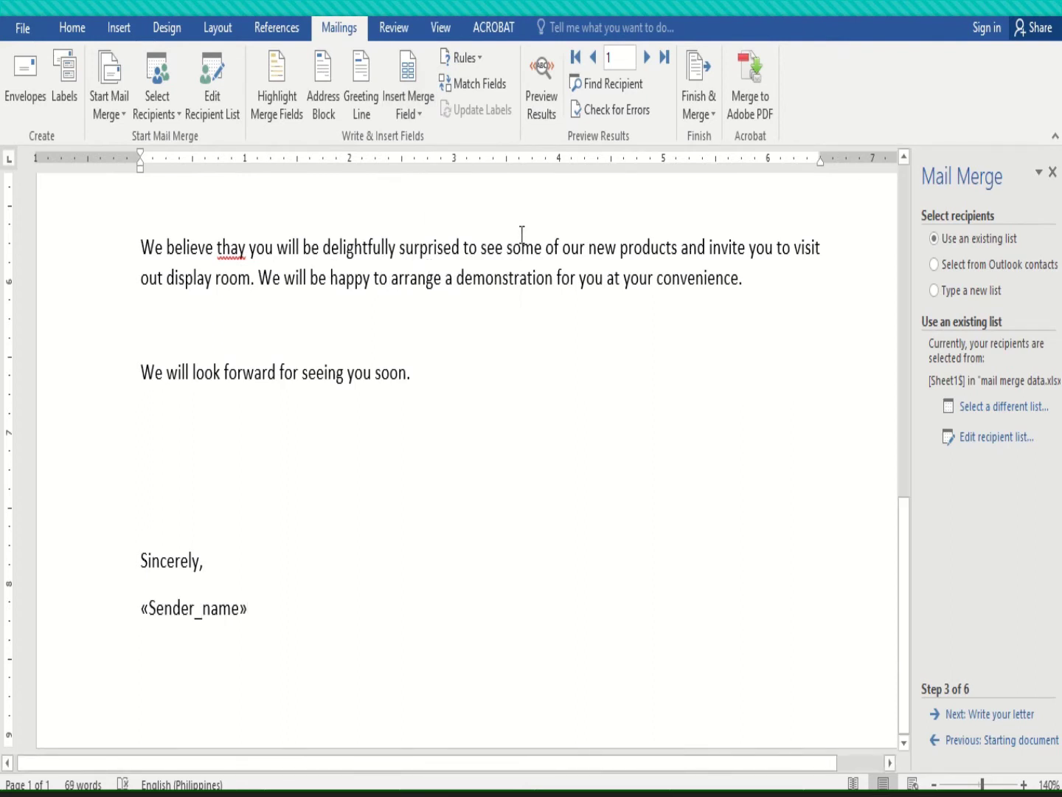
key("Return")
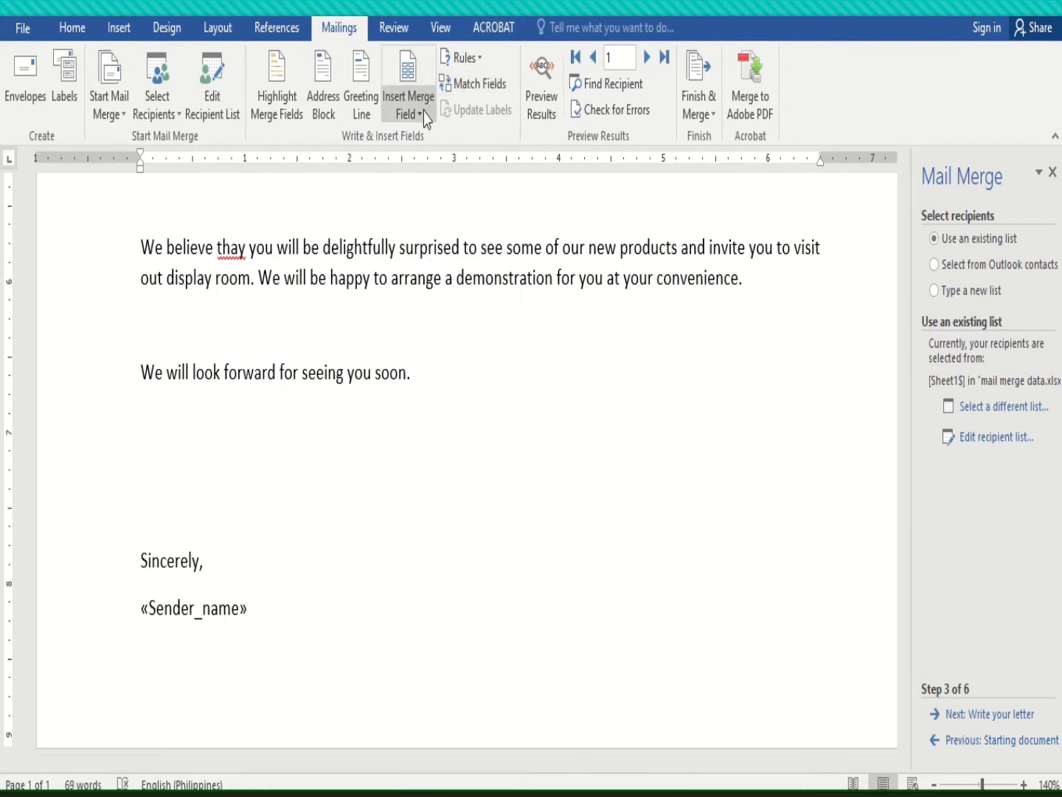
left_click(426, 113)
left_click(435, 302)
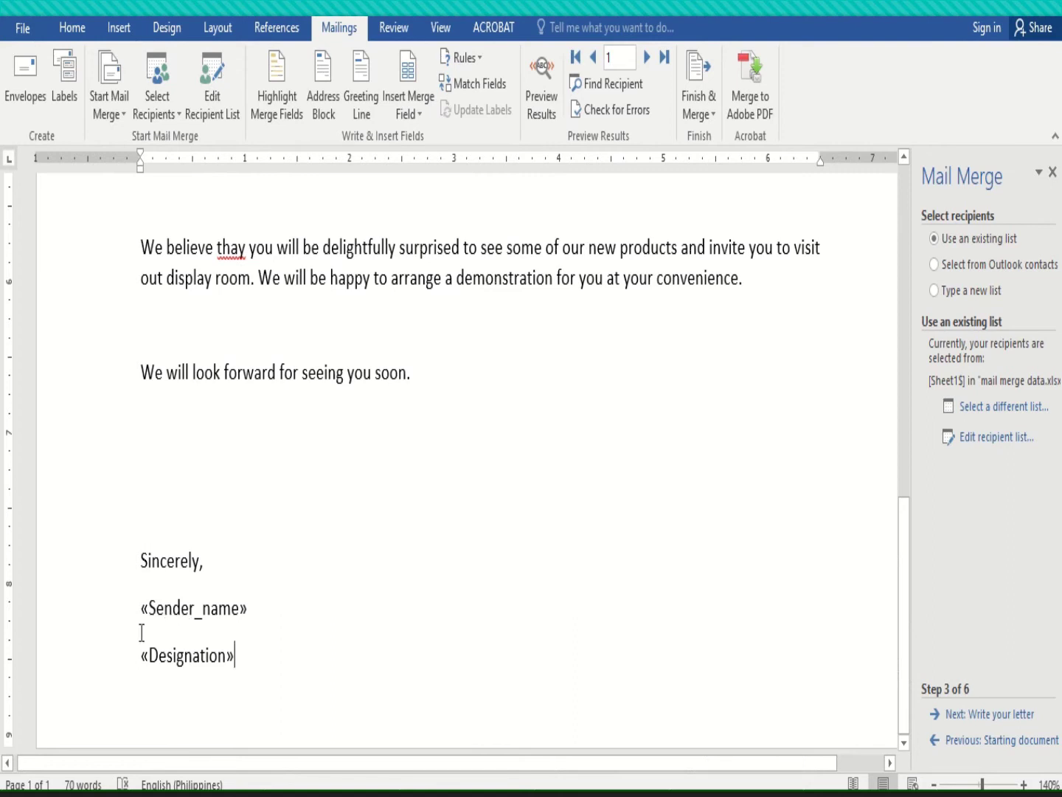
- Remove the space after the Sender_name and Designation paragraphs in the closing of the letter
left_click_drag(244, 649, 158, 617)
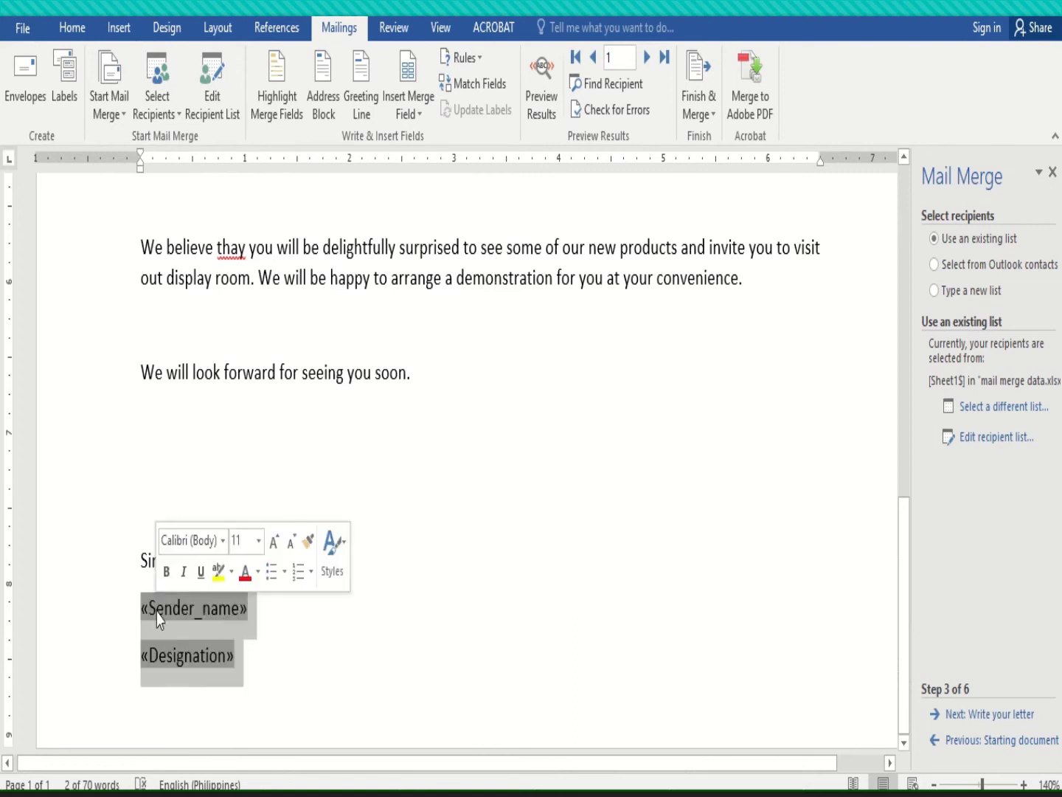
left_click(185, 630)
left_click_drag(142, 610, 244, 666)
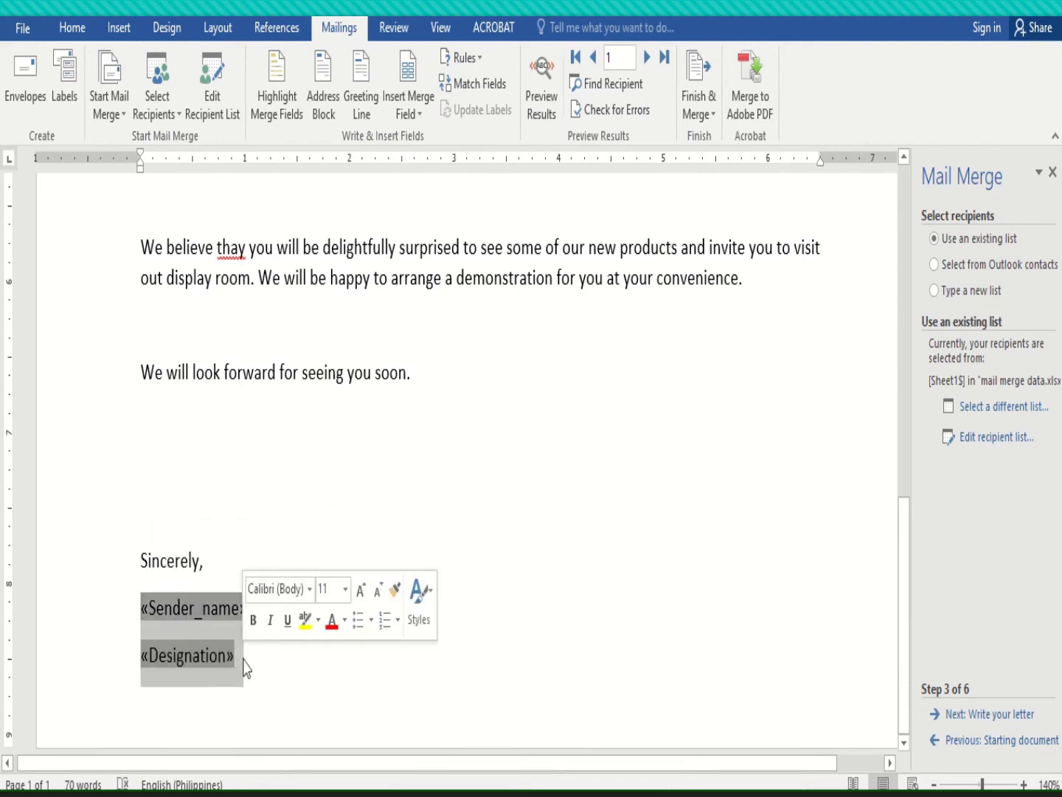
left_click(72, 28)
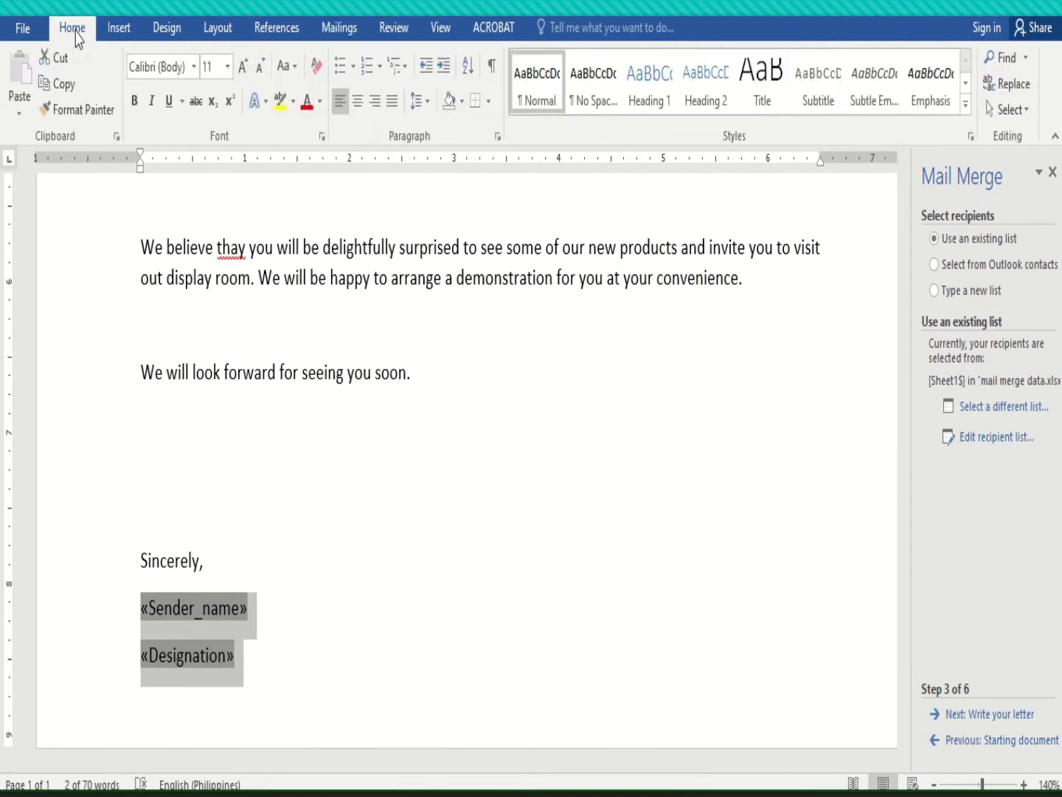
left_click(428, 103)
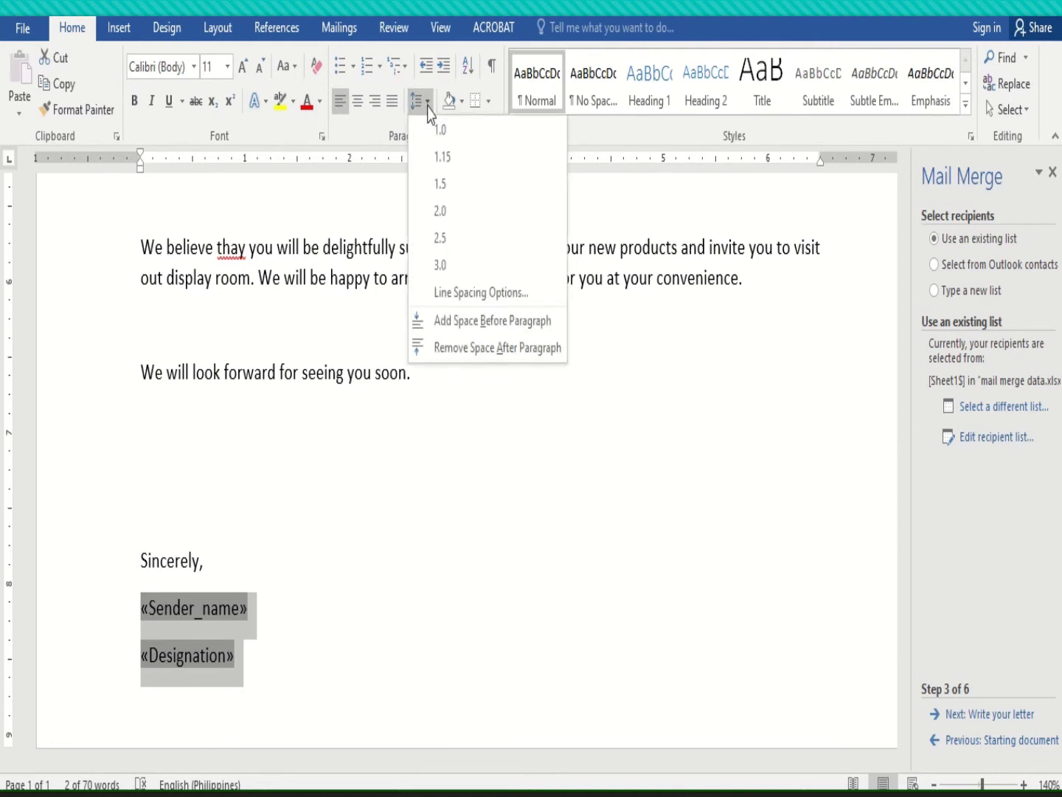
left_click(481, 348)
left_click(225, 655)
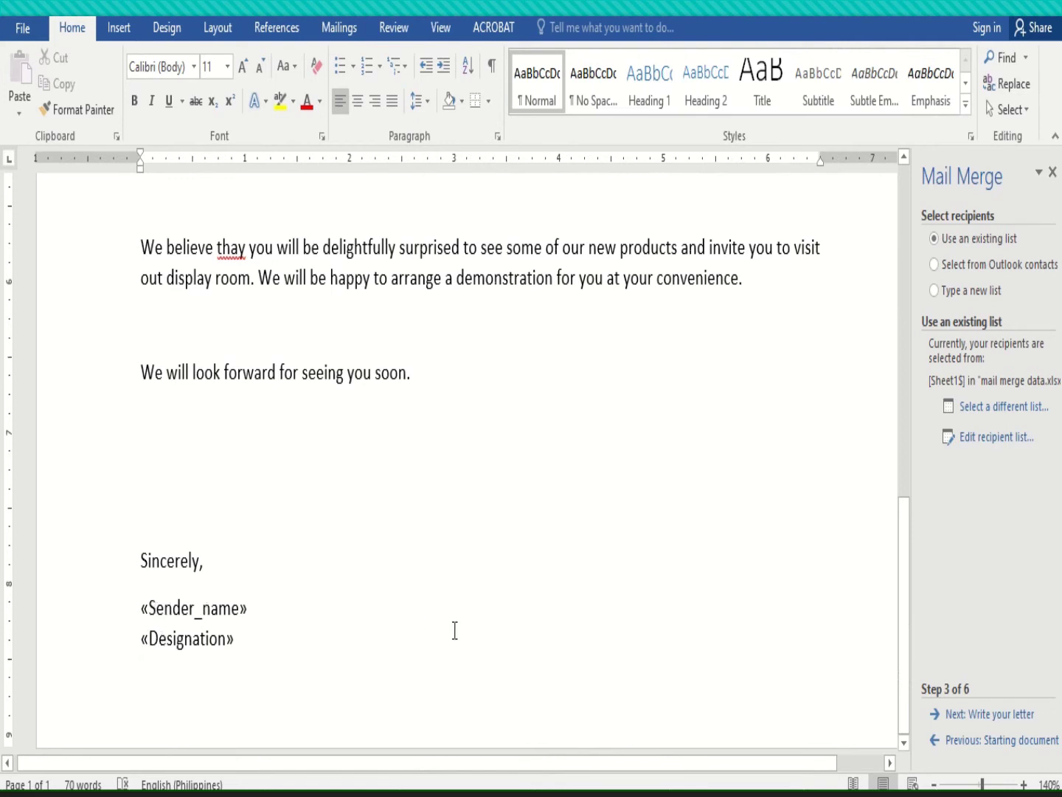
left_click(425, 107)
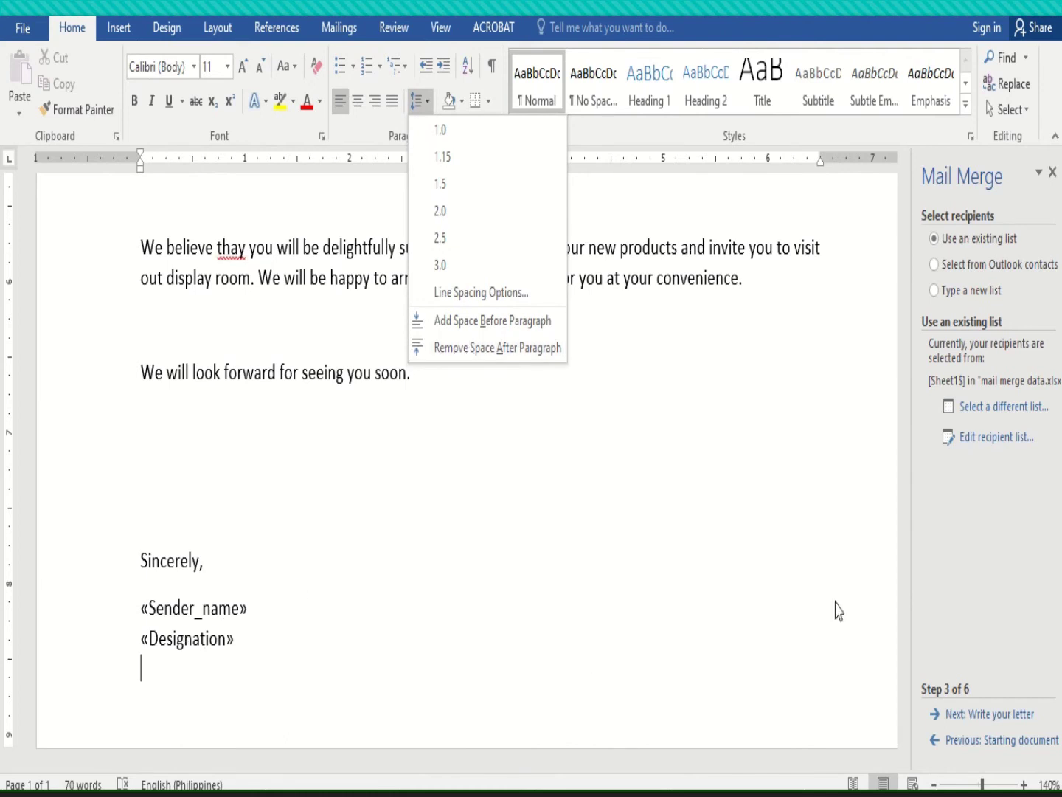
left_click(753, 555)
- Remove the space after the Contact_Name_, Street_NameBarangay, City and Province paragraphs in the letter's address block
left_click_drag(909, 647, 887, 295)
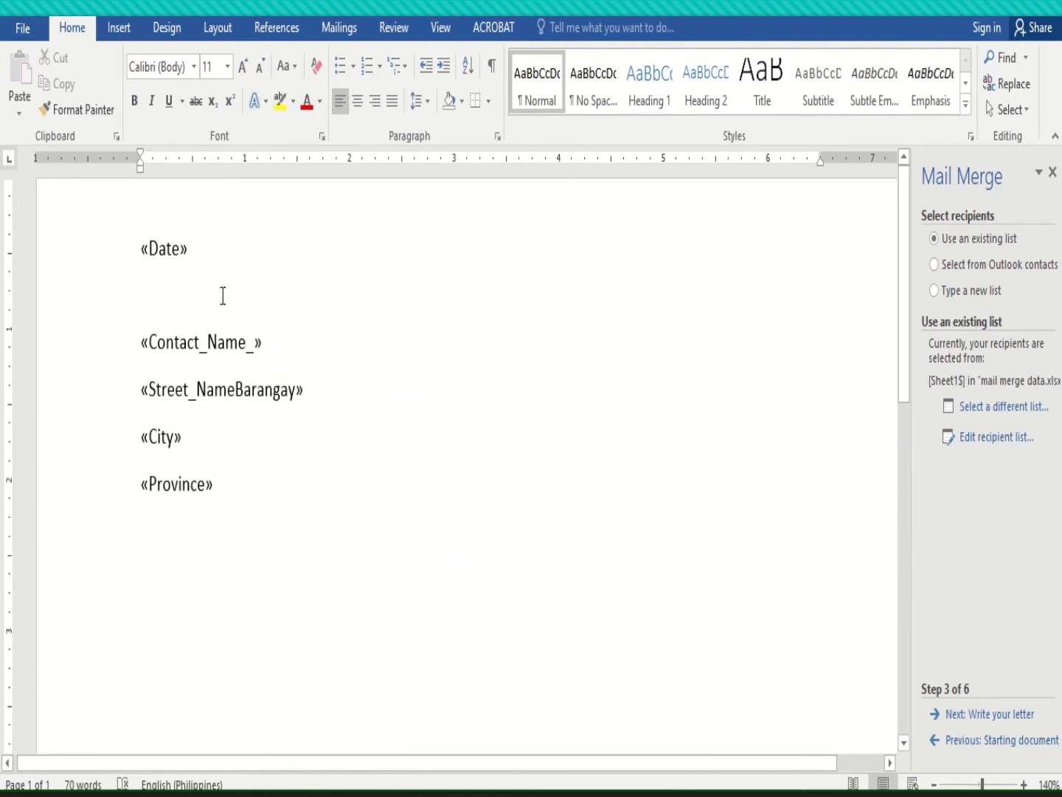
left_click(142, 246)
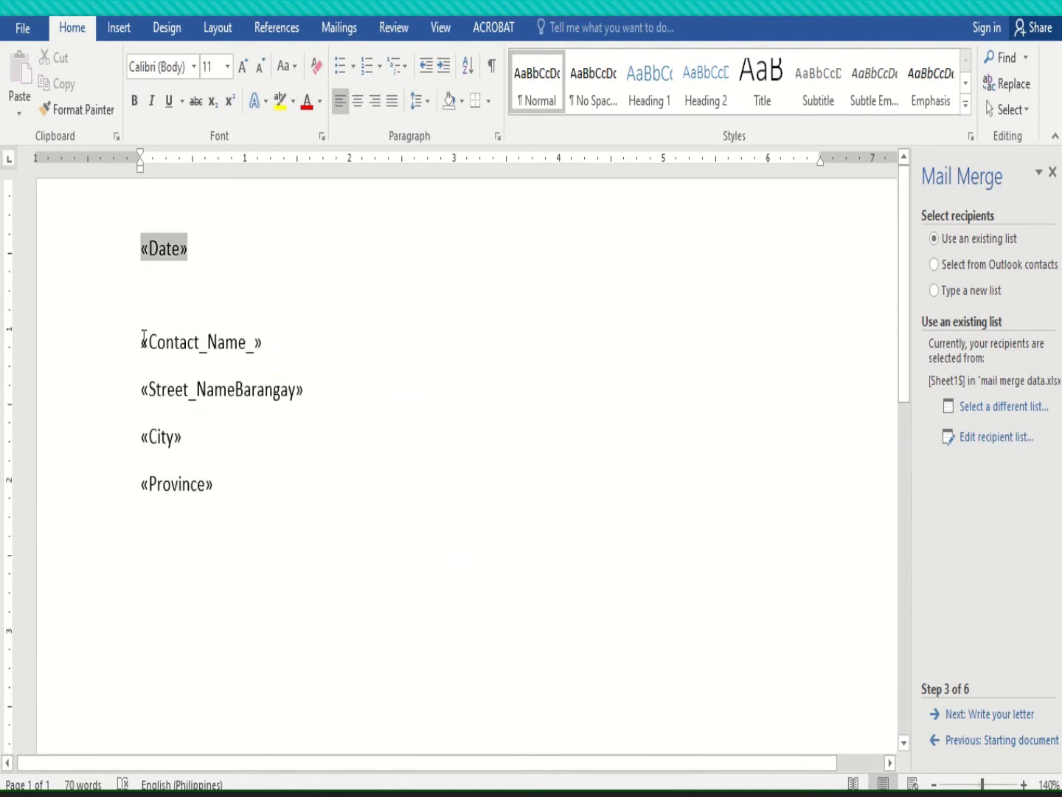
mouse_move(145, 336)
left_mouse_down()
mouse_move(194, 419)
mouse_move(203, 489)
left_mouse_up()
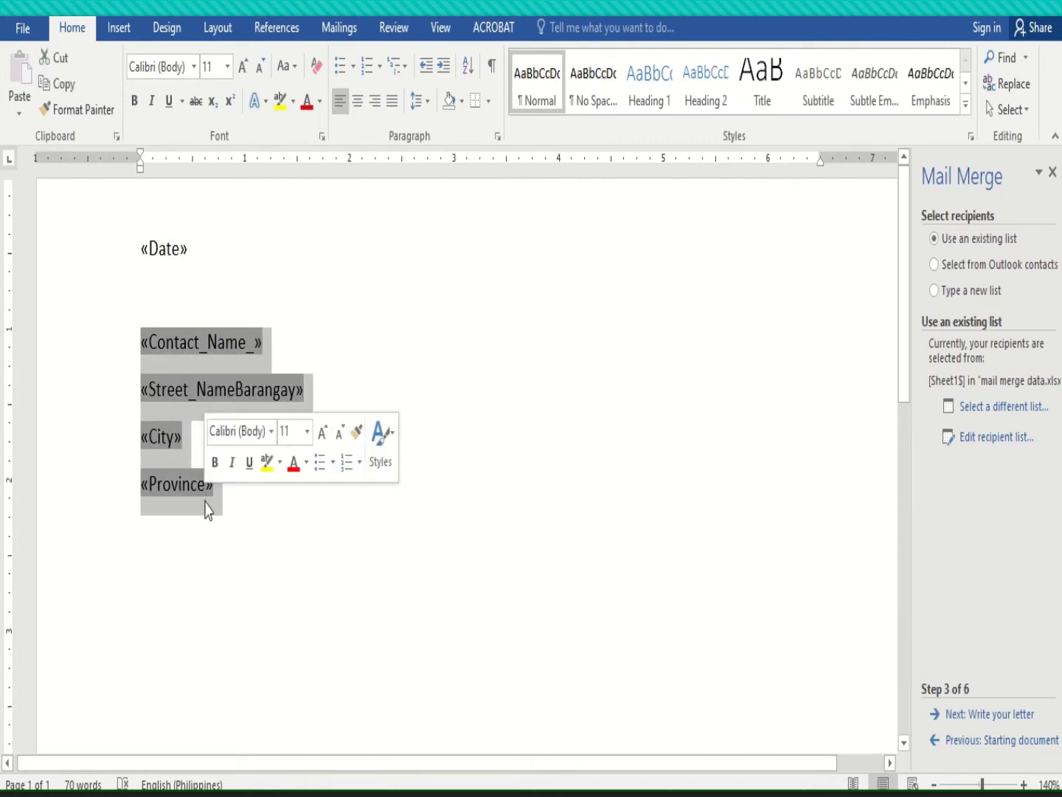
left_click(115, 392)
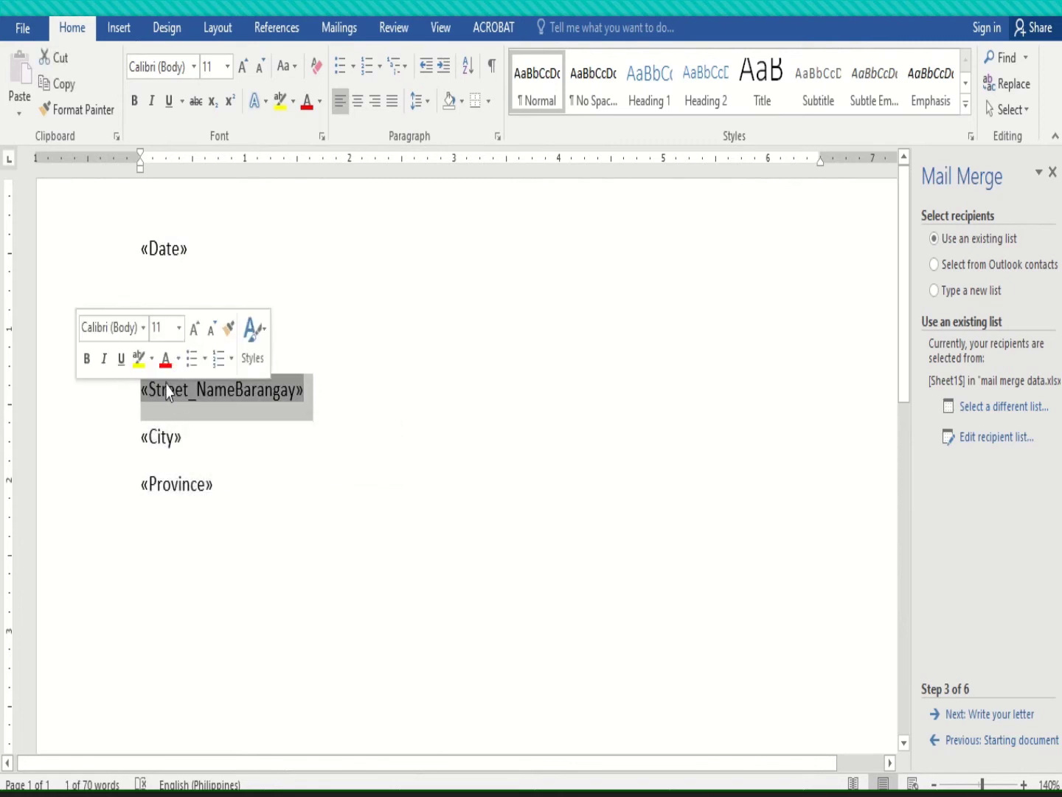
left_click(171, 432)
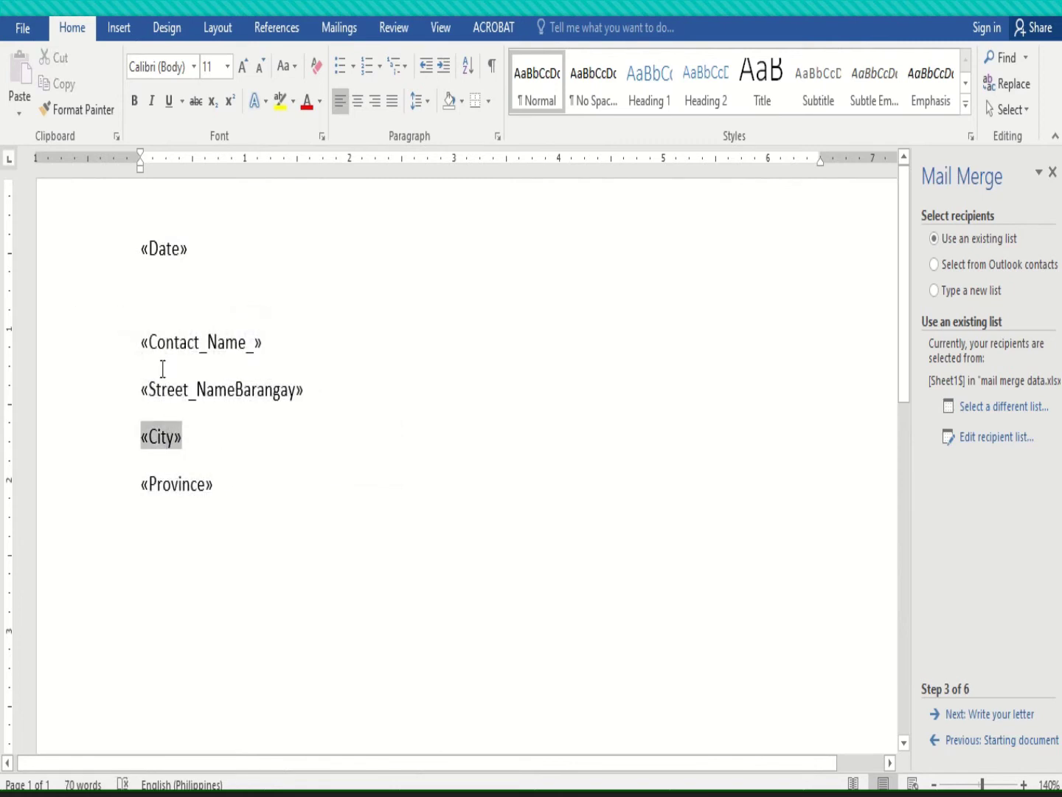
left_click(149, 347)
left_click_drag(135, 342, 213, 500)
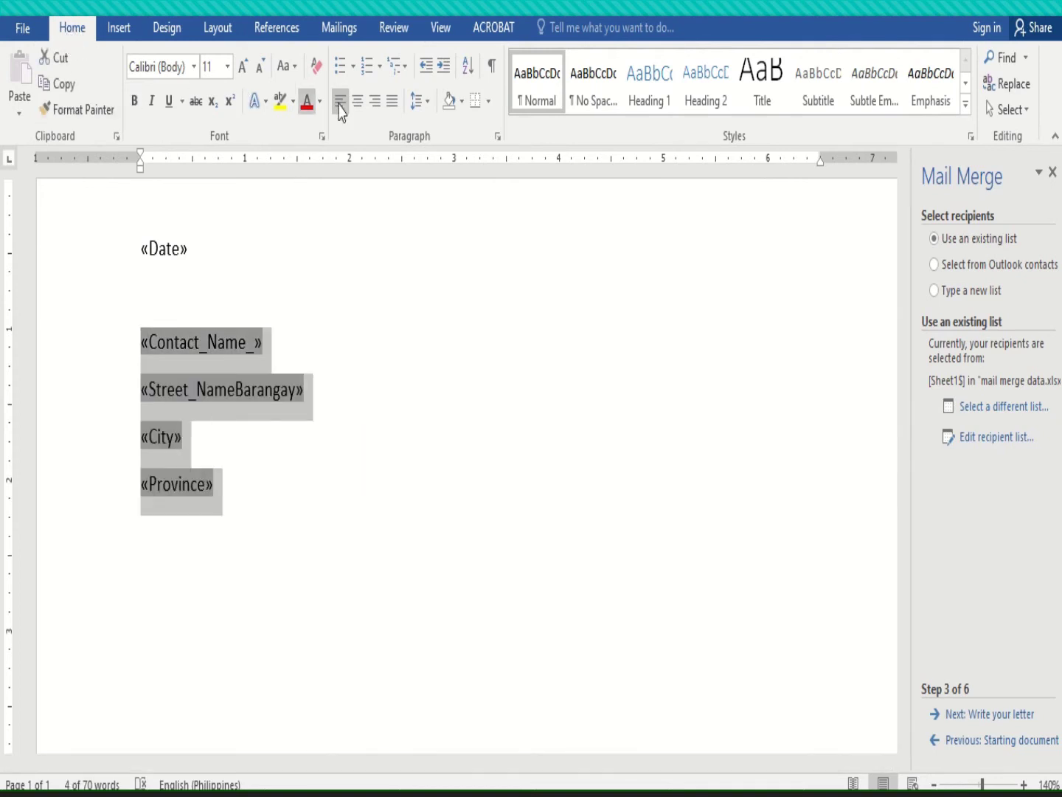
left_click(427, 105)
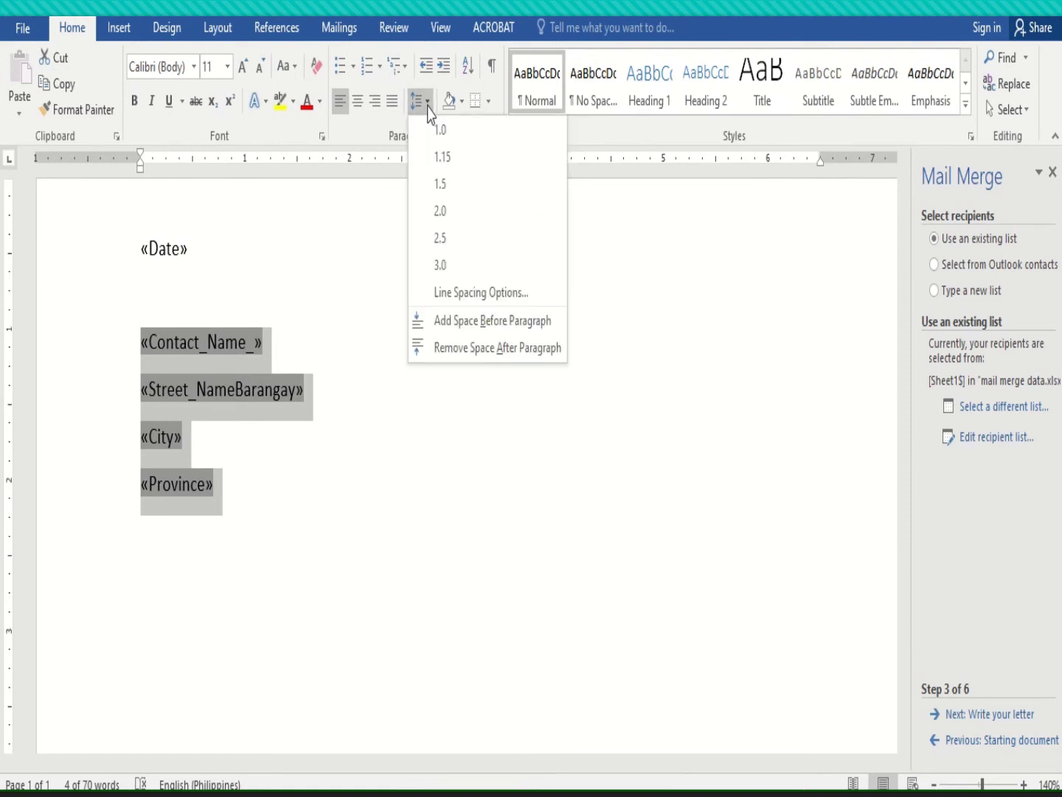
left_click(487, 347)
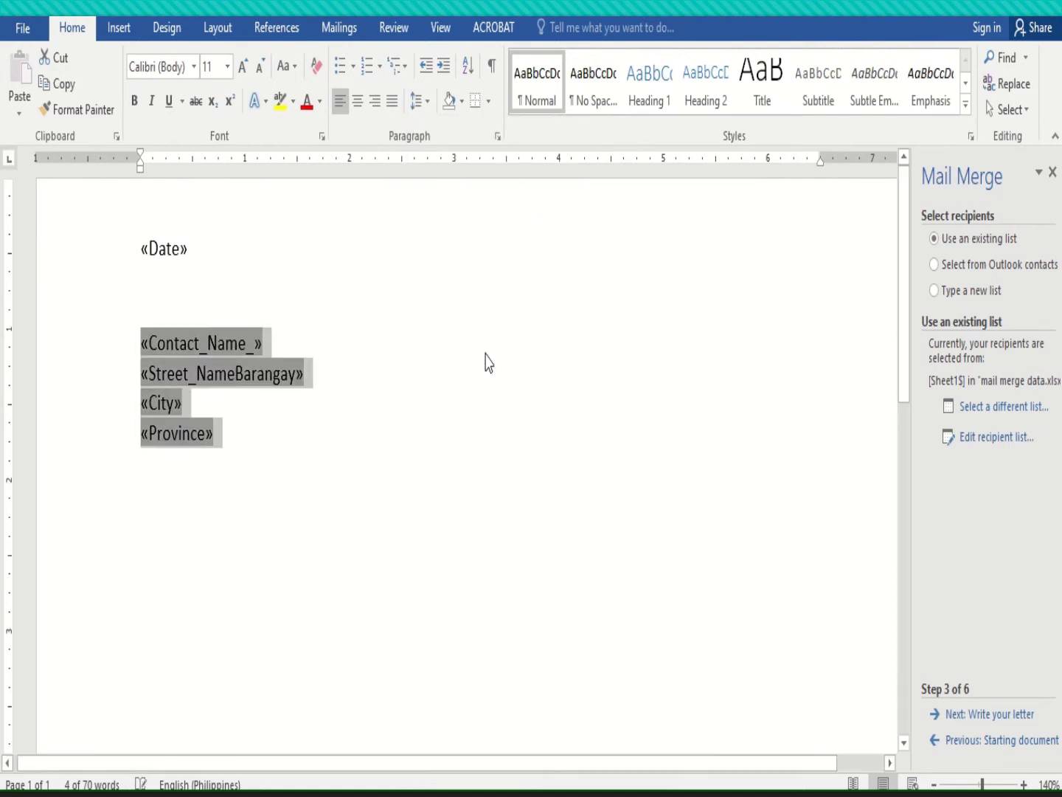
left_click(262, 434)
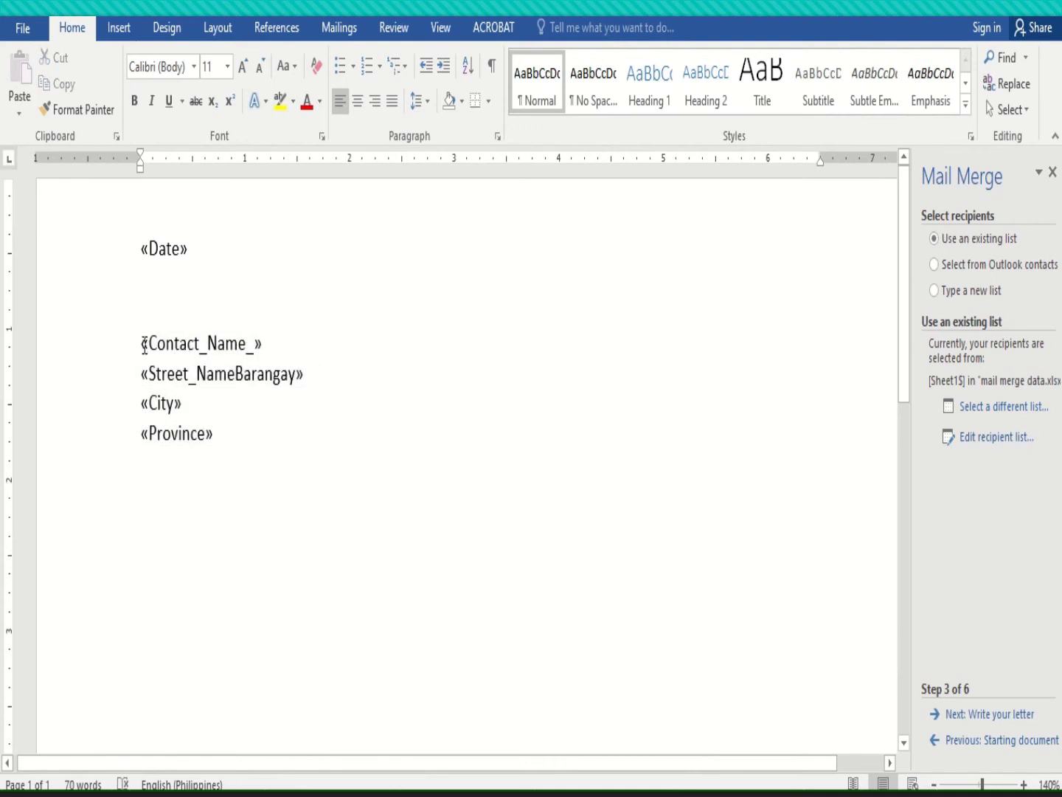
left_click_drag(143, 345, 220, 443)
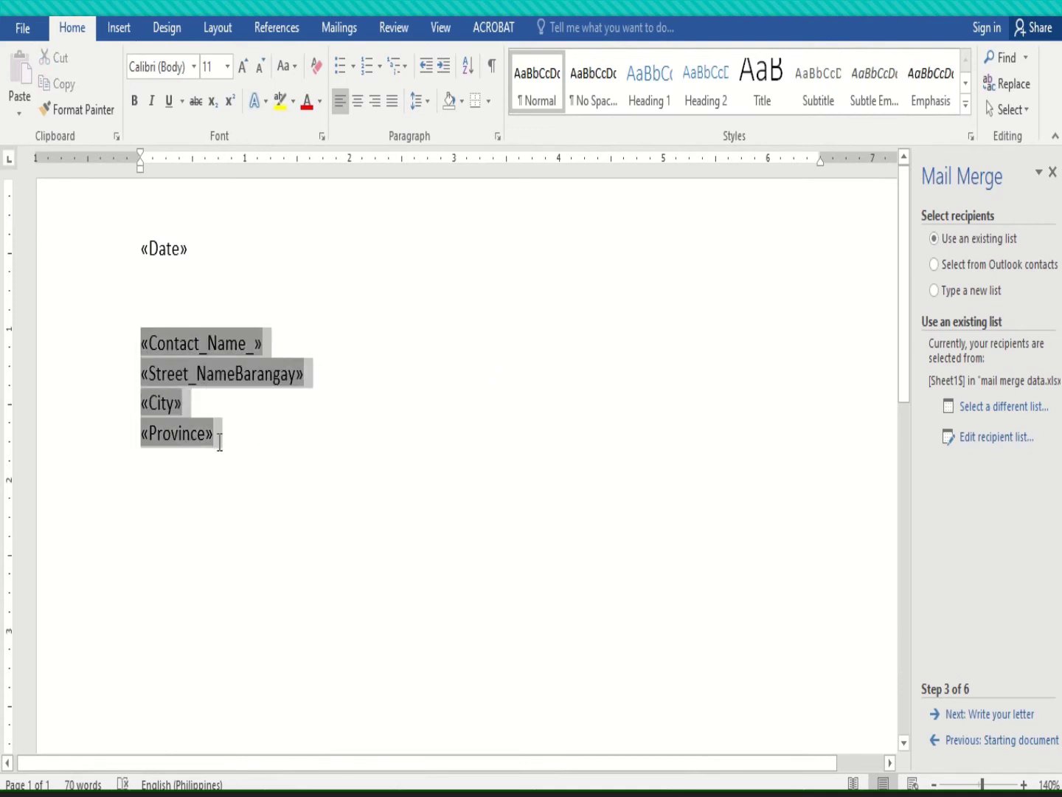
left_click(249, 448)
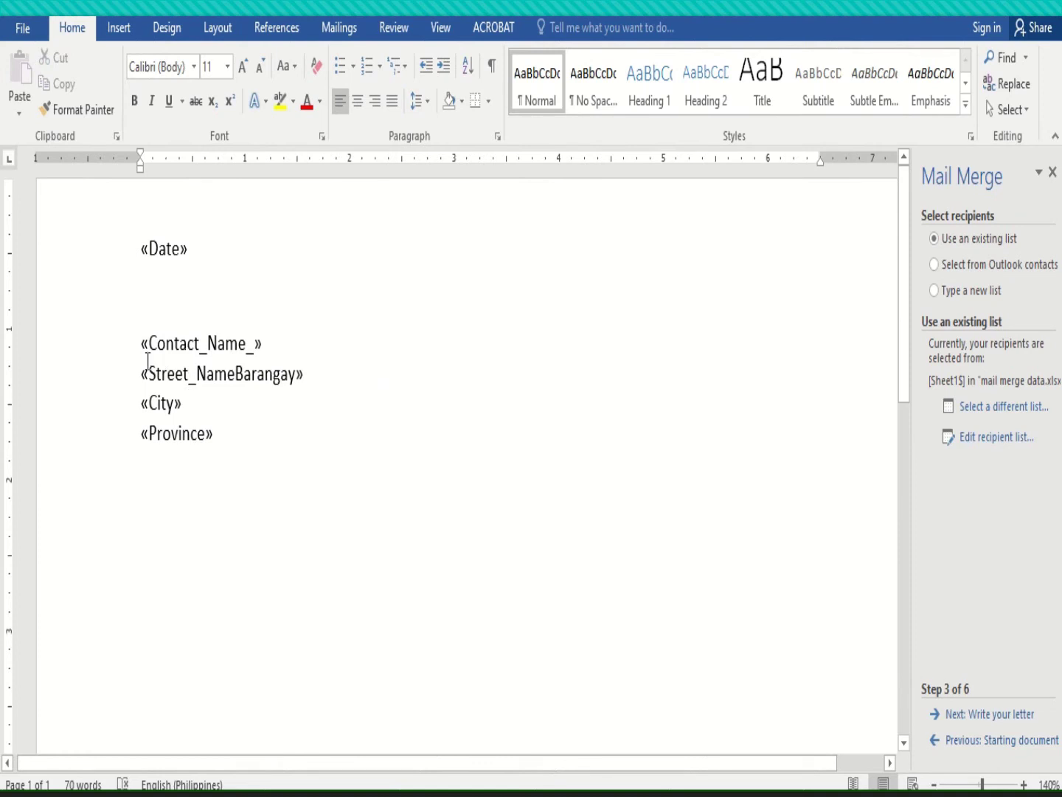
left_click_drag(140, 338, 244, 425)
left_click(240, 430)
left_click_drag(225, 434, 157, 341)
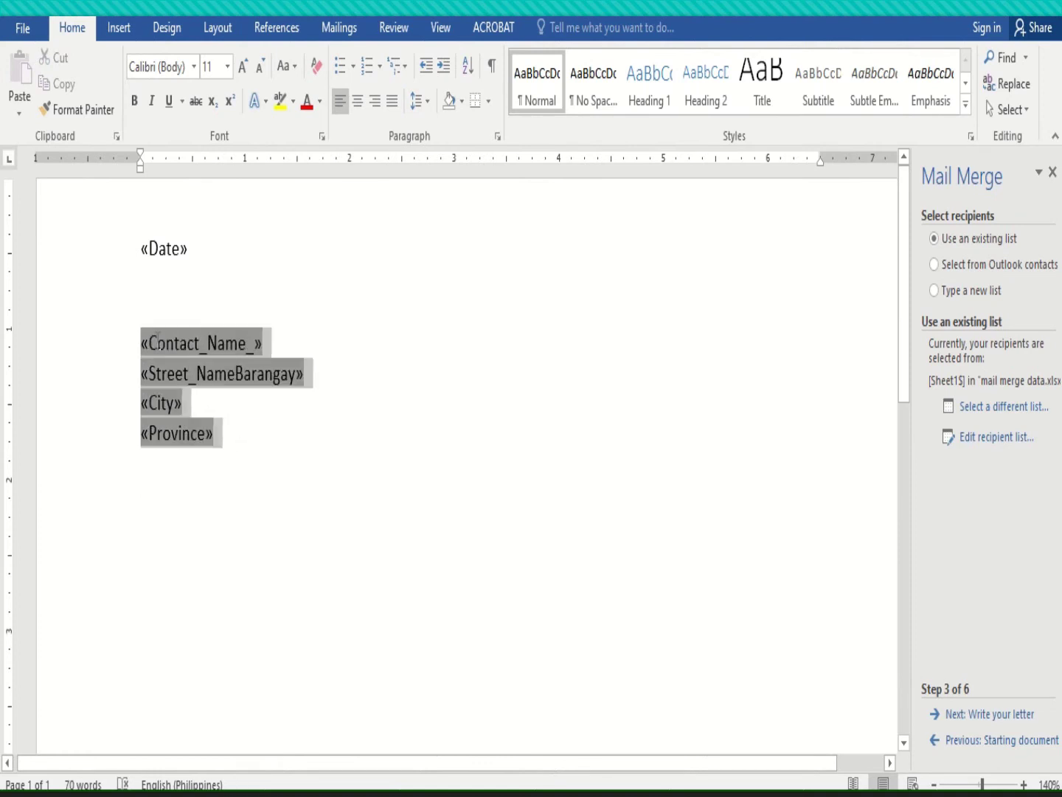
left_click(280, 449)
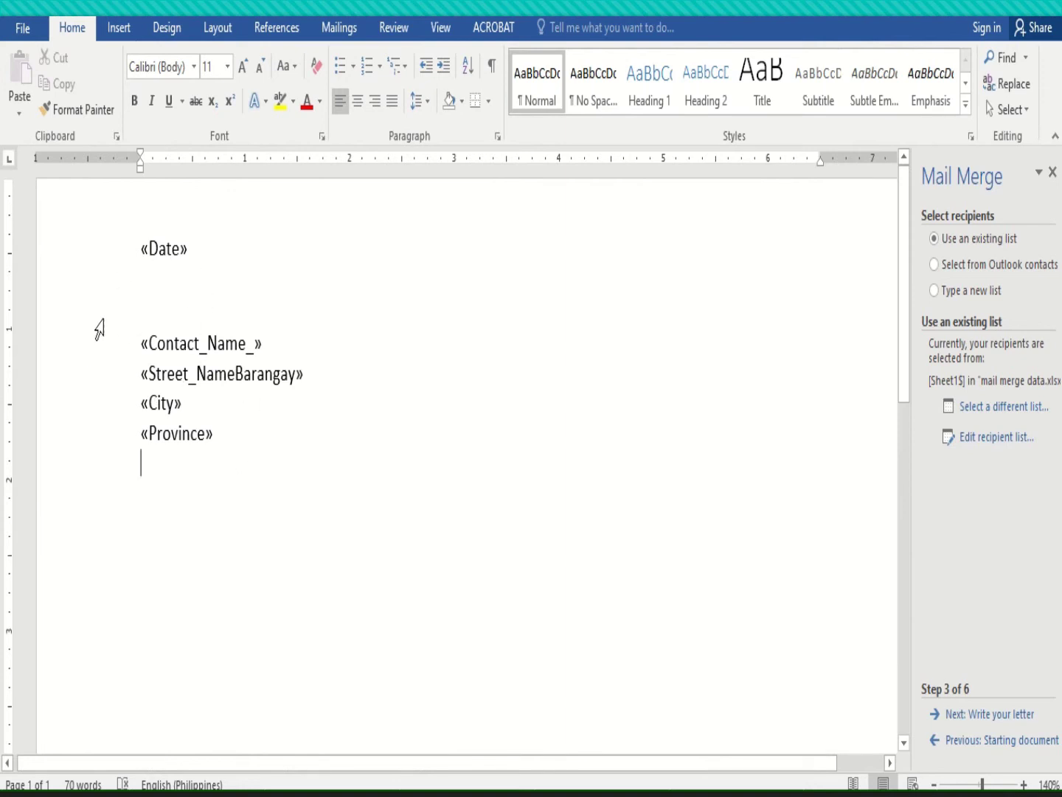
- Zoom the letter to 170% and turn on the preview of the merged results
left_click(341, 29)
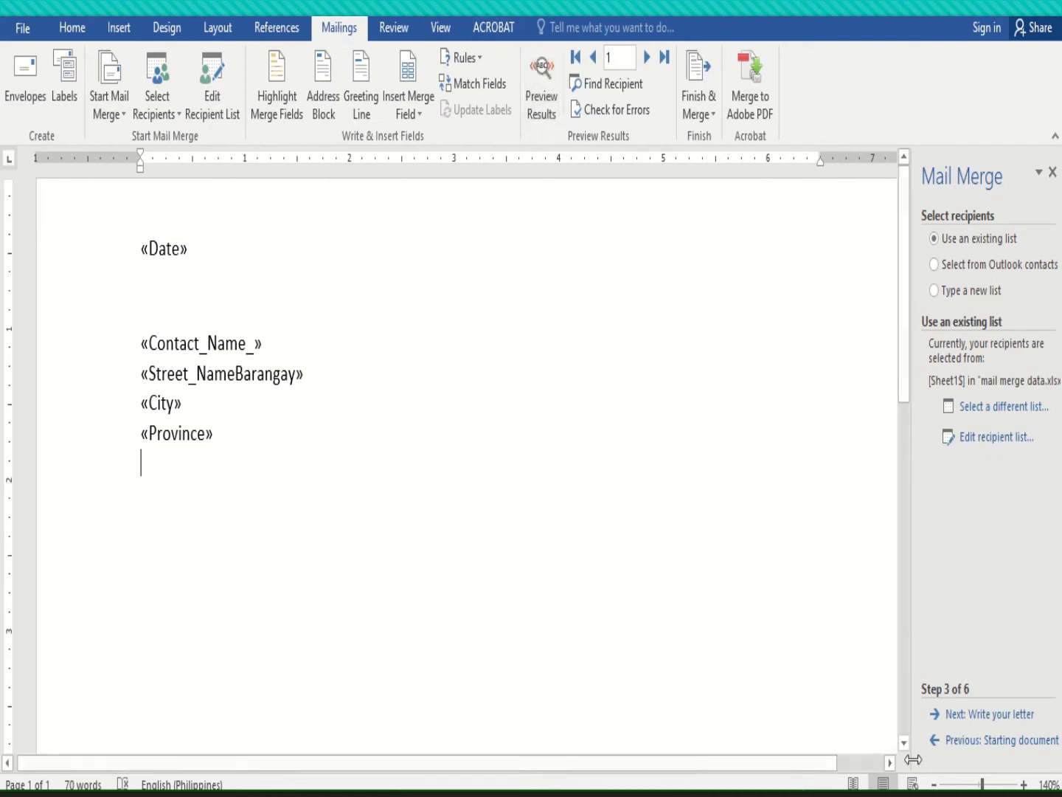
left_click_drag(983, 784, 986, 783)
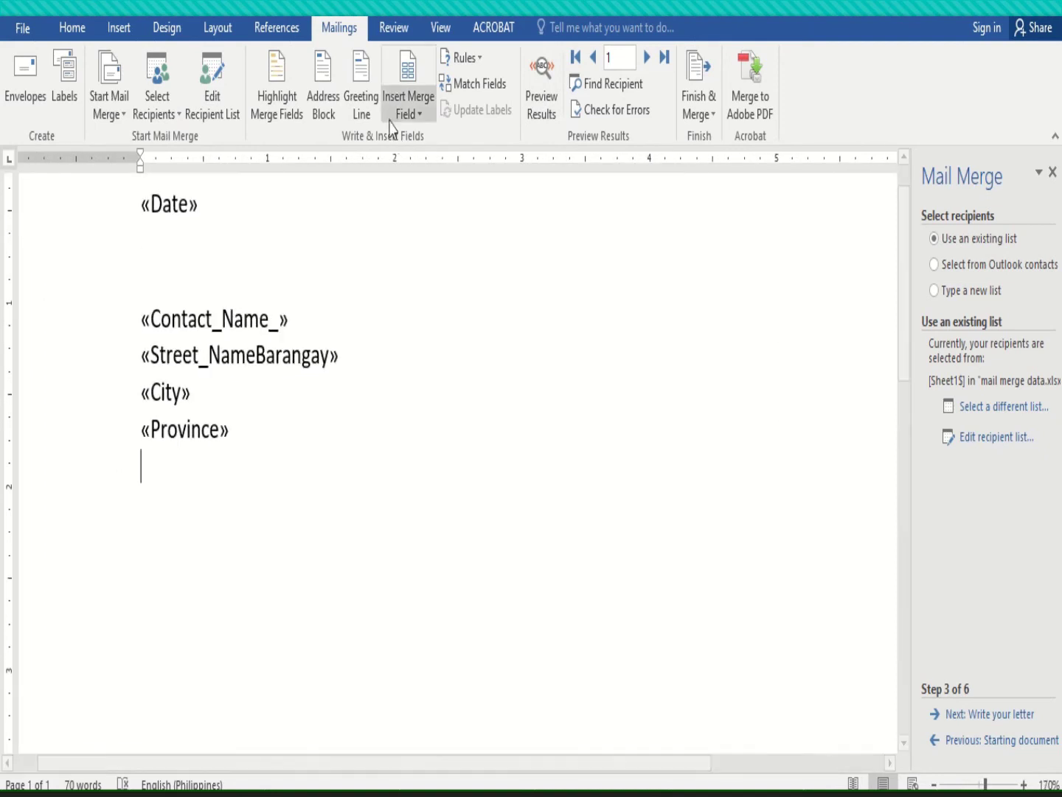
left_click(538, 98)
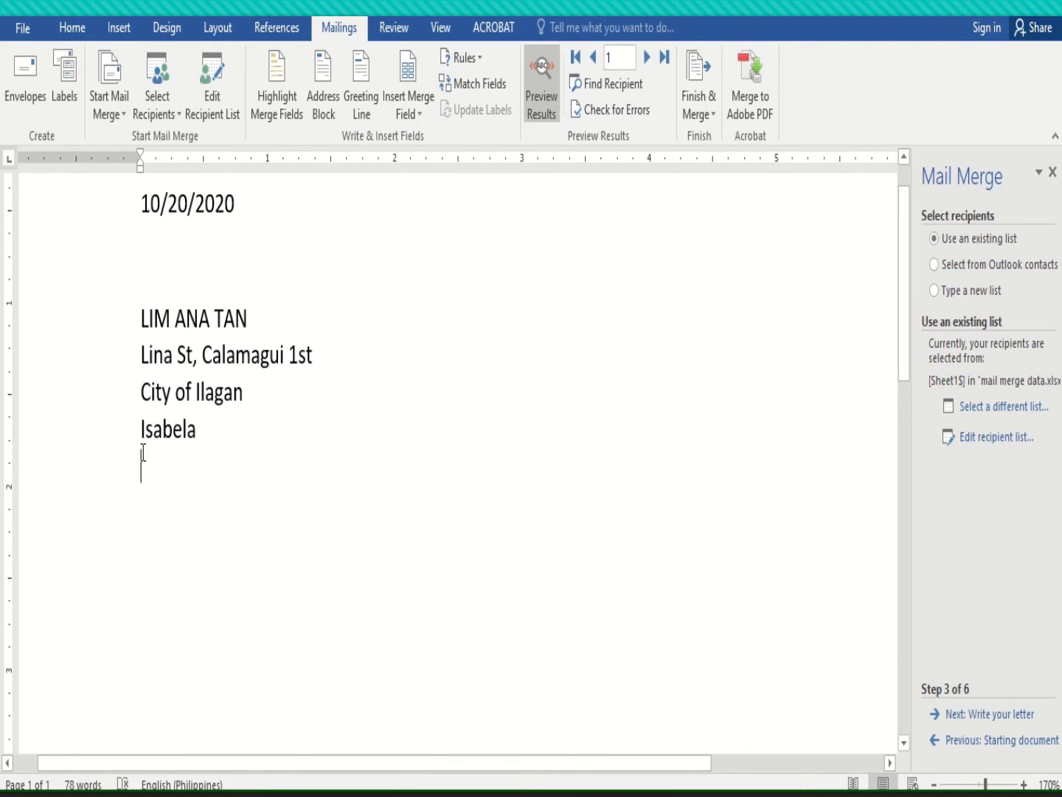
- Page through the merged letters up to record 14, checking the recipient name and address block of each
left_click(647, 58)
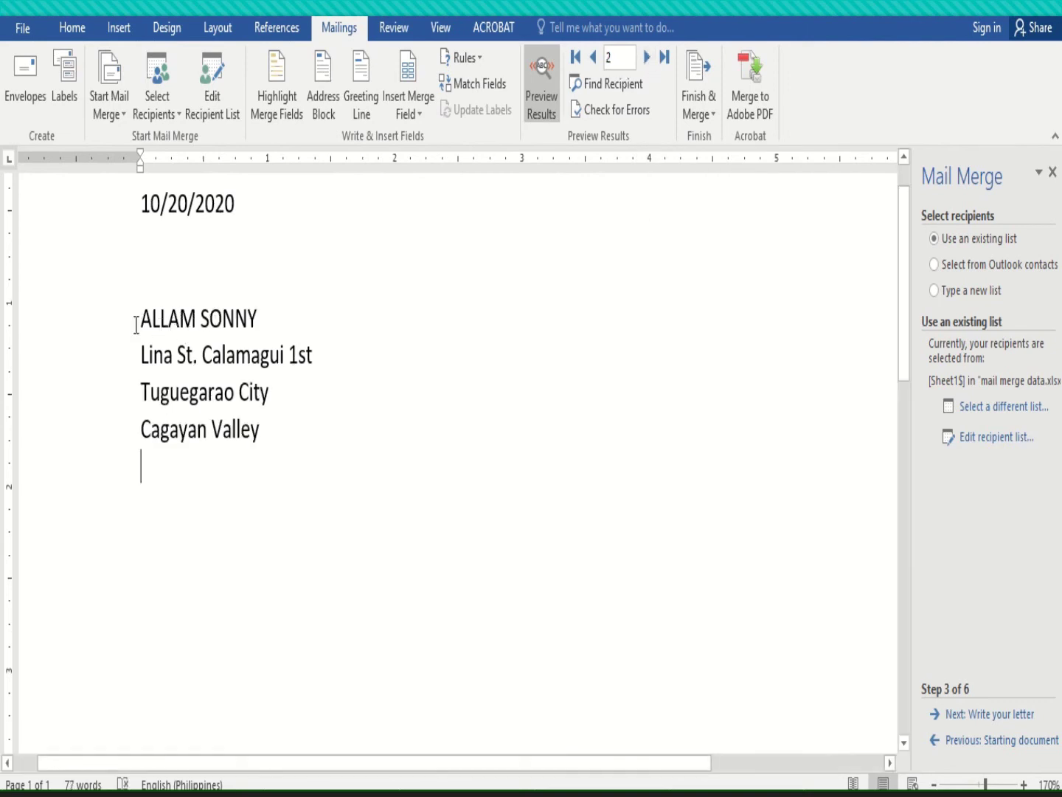
left_click_drag(136, 325, 264, 325)
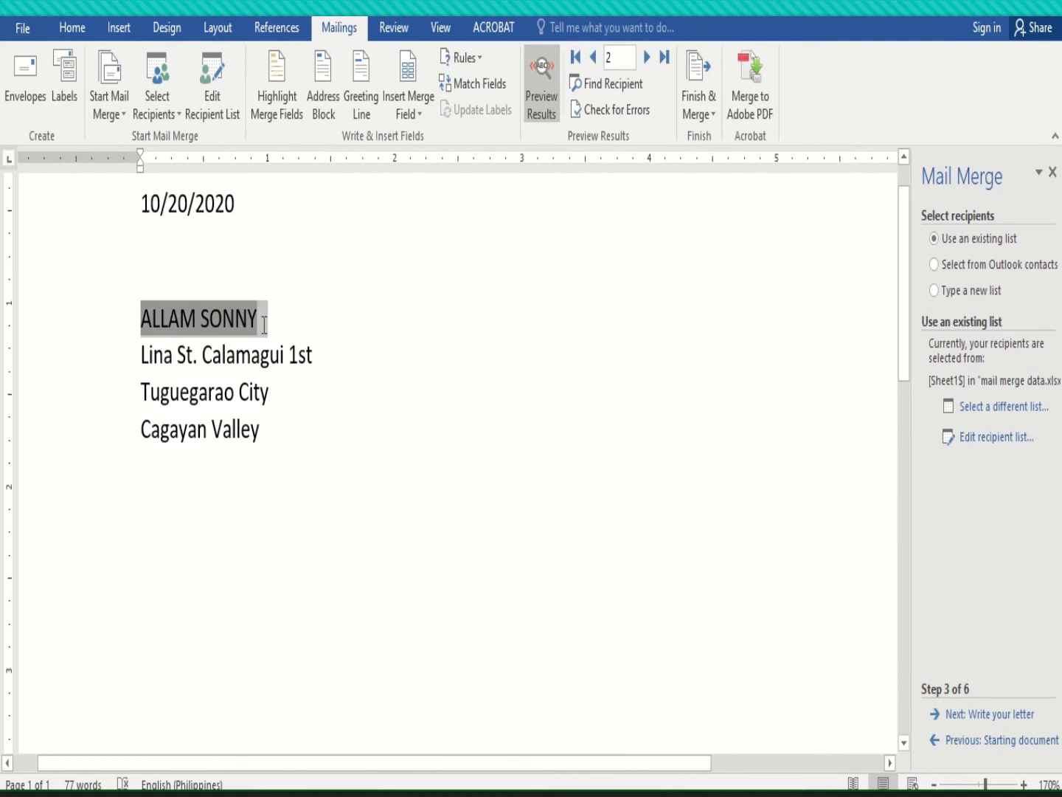
left_click(269, 319)
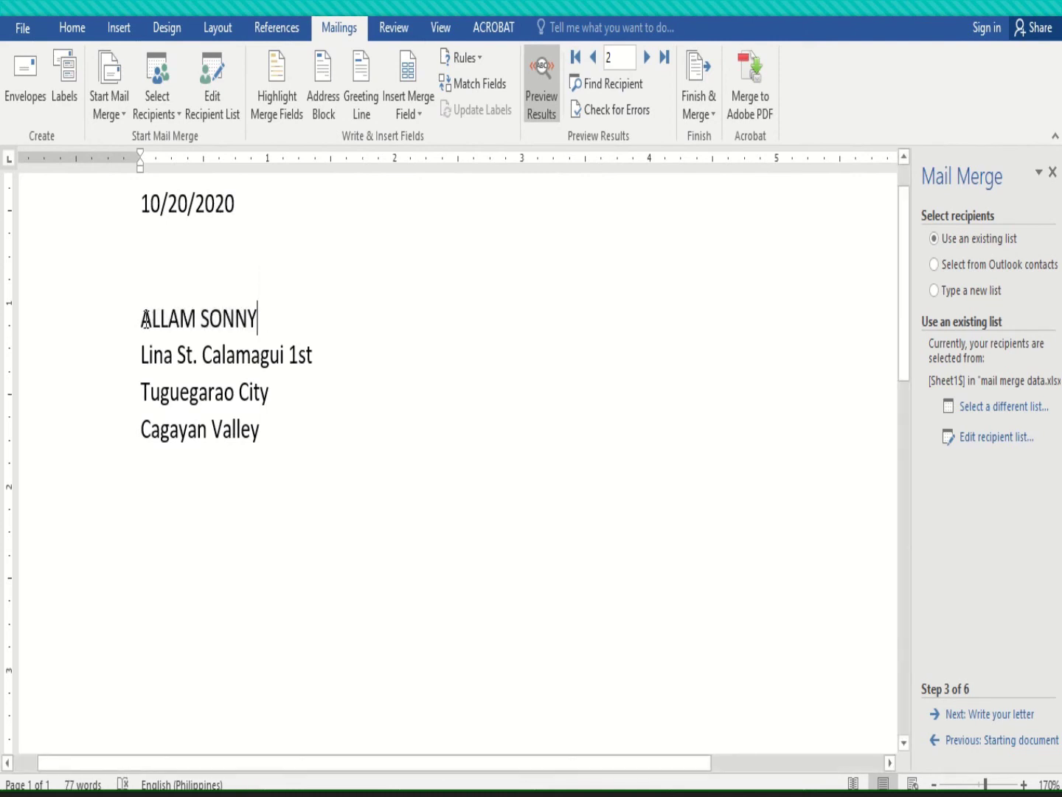
left_click_drag(141, 317, 273, 322)
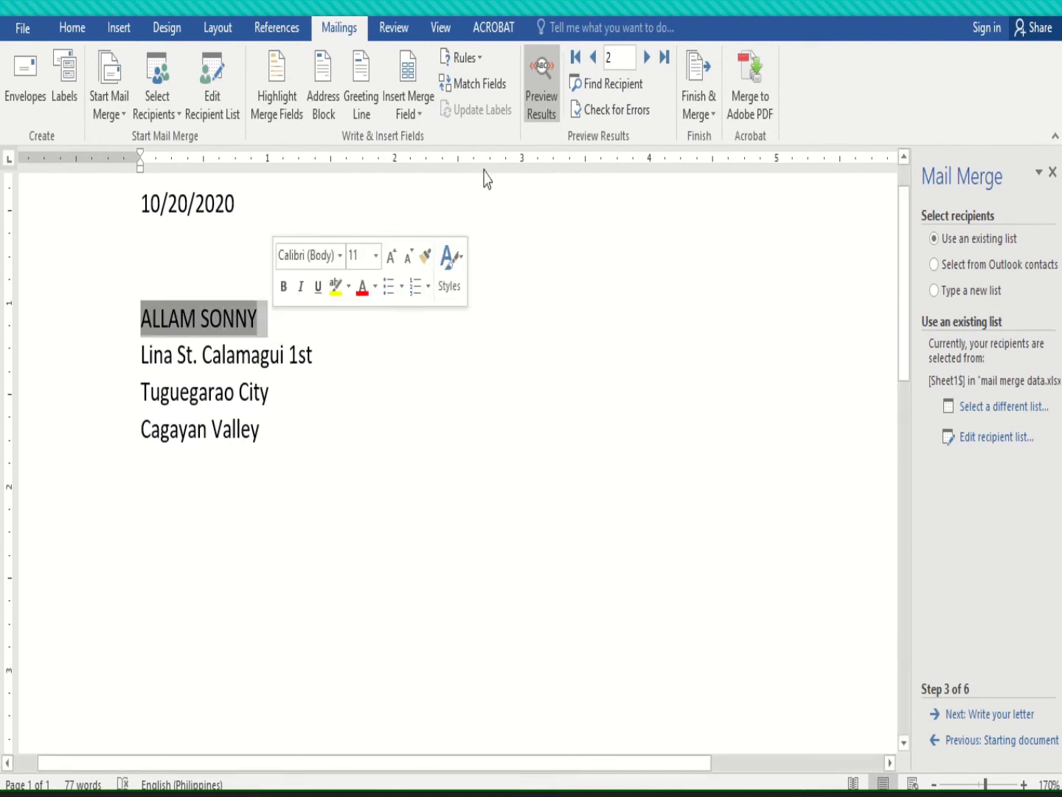
left_click(643, 64)
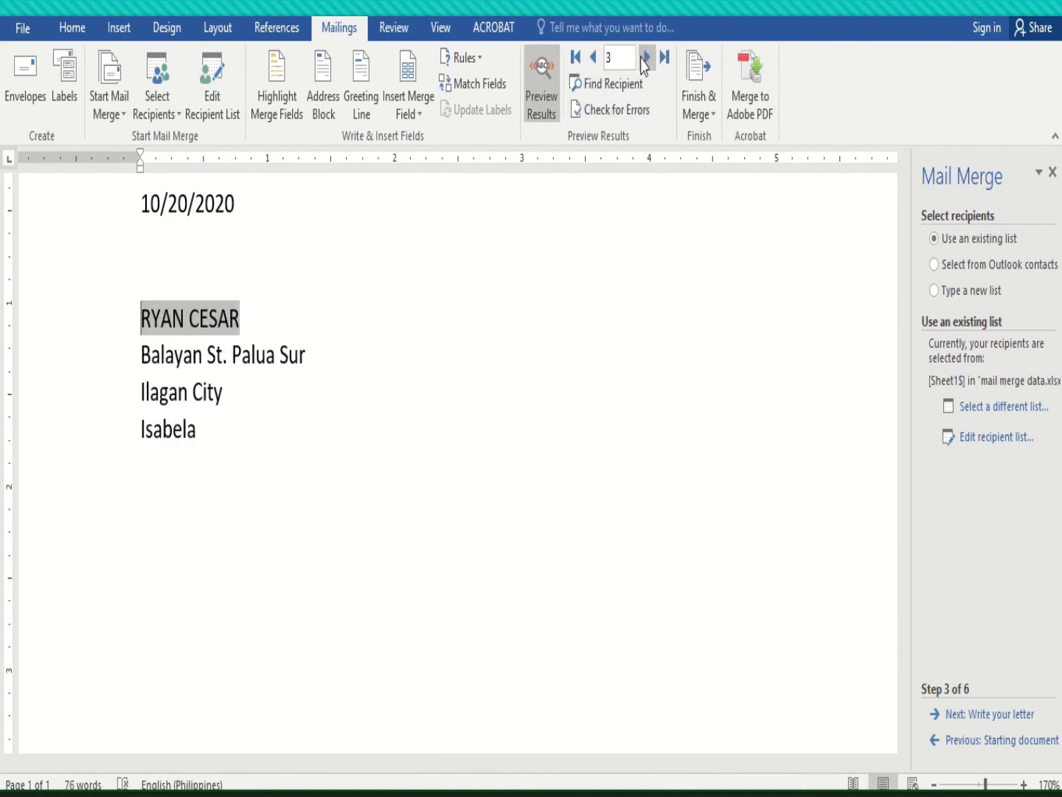
left_click(644, 63)
left_click(644, 63)
left_click(644, 64)
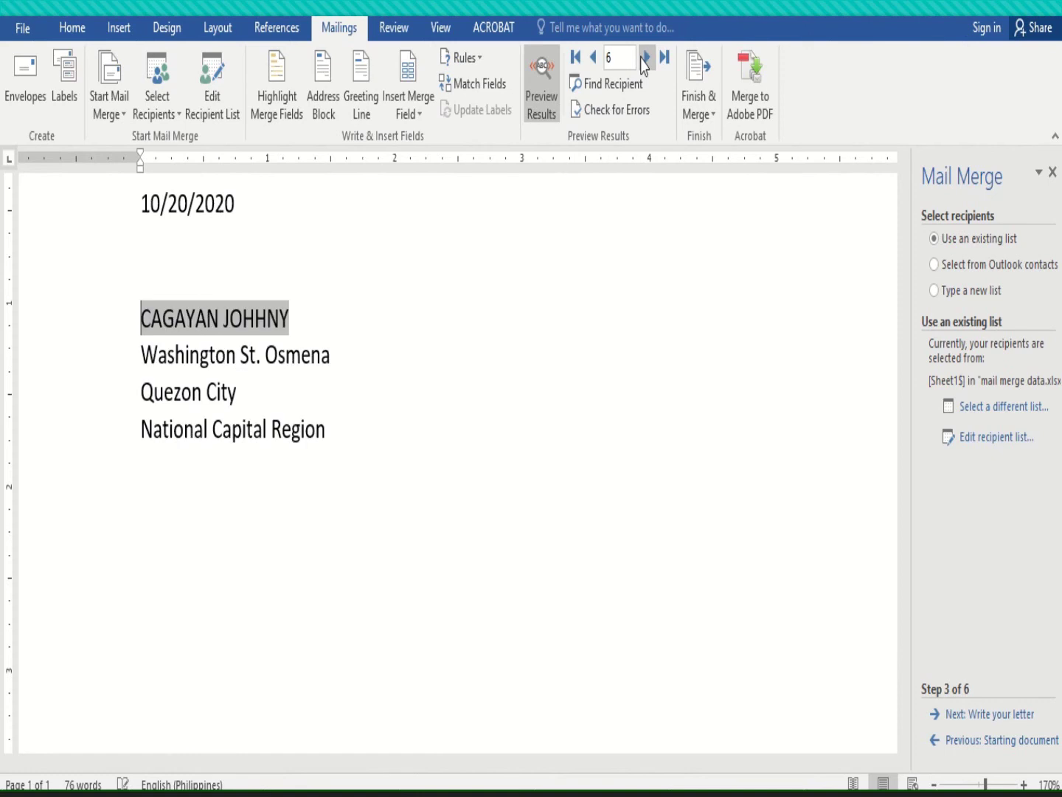
left_click(644, 59)
left_click(644, 59)
left_click(644, 59)
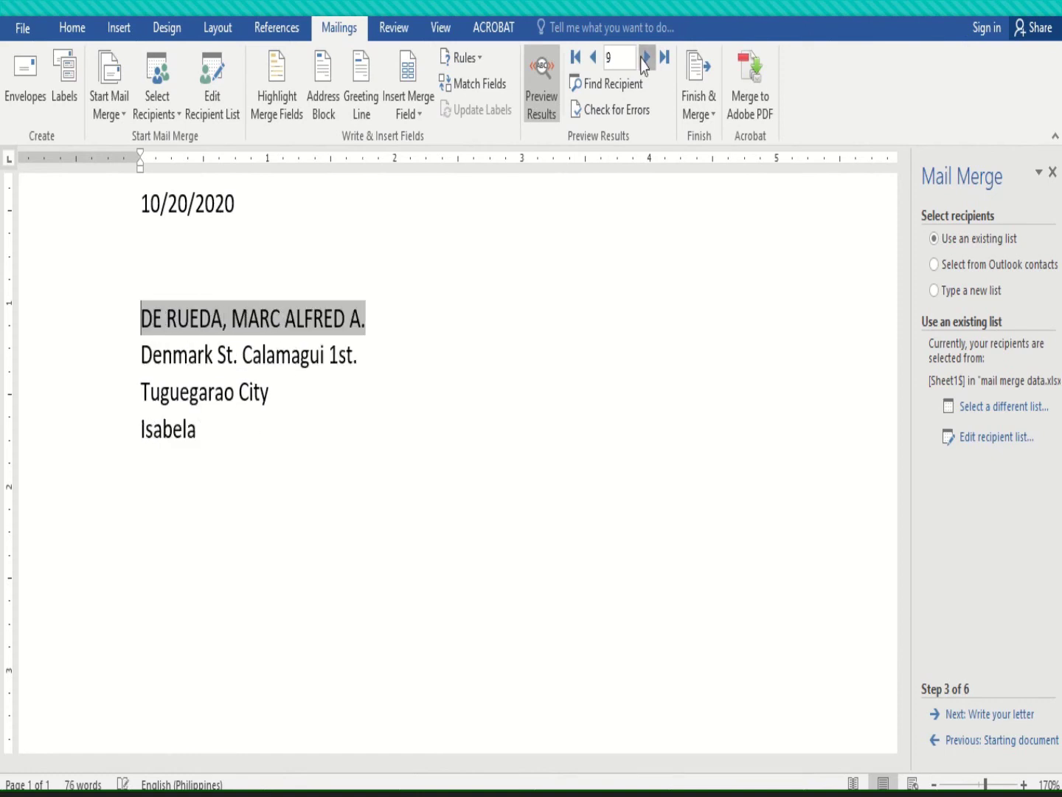
left_click(644, 63)
left_click(644, 63)
left_click(644, 63)
left_click(644, 63)
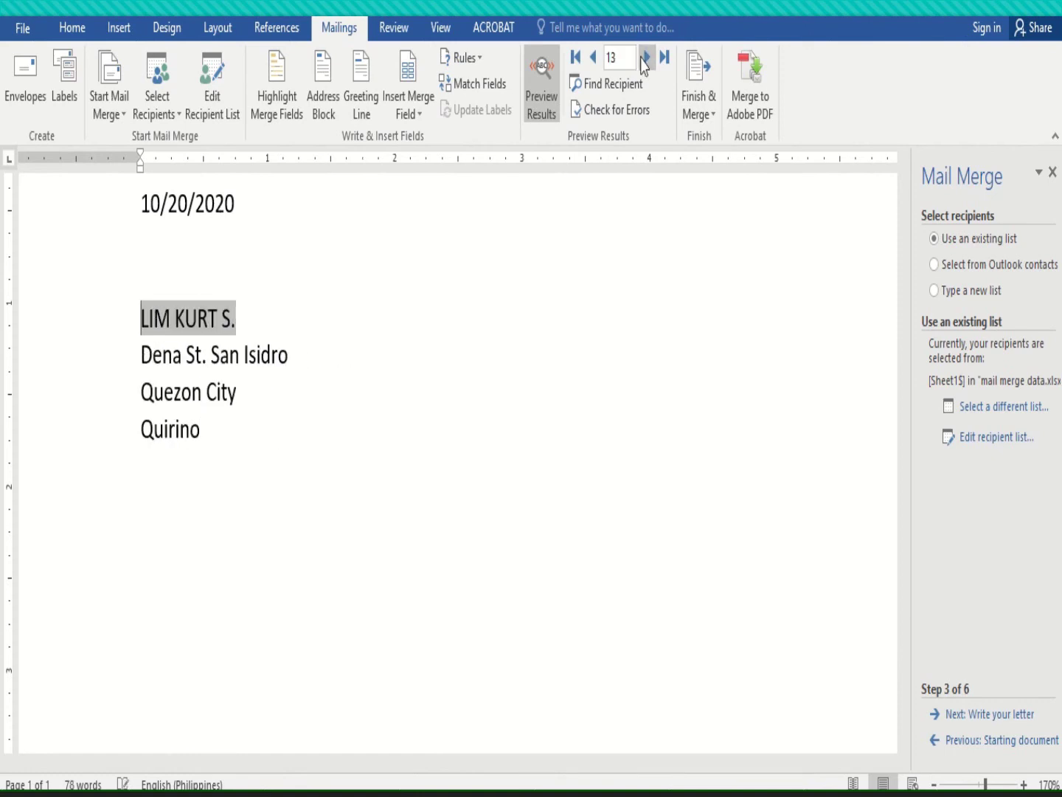
left_click(644, 64)
- Check the sender's name and designation in the letter's closing across neighbouring records, ending at record 11
left_click_drag(913, 309, 925, 659)
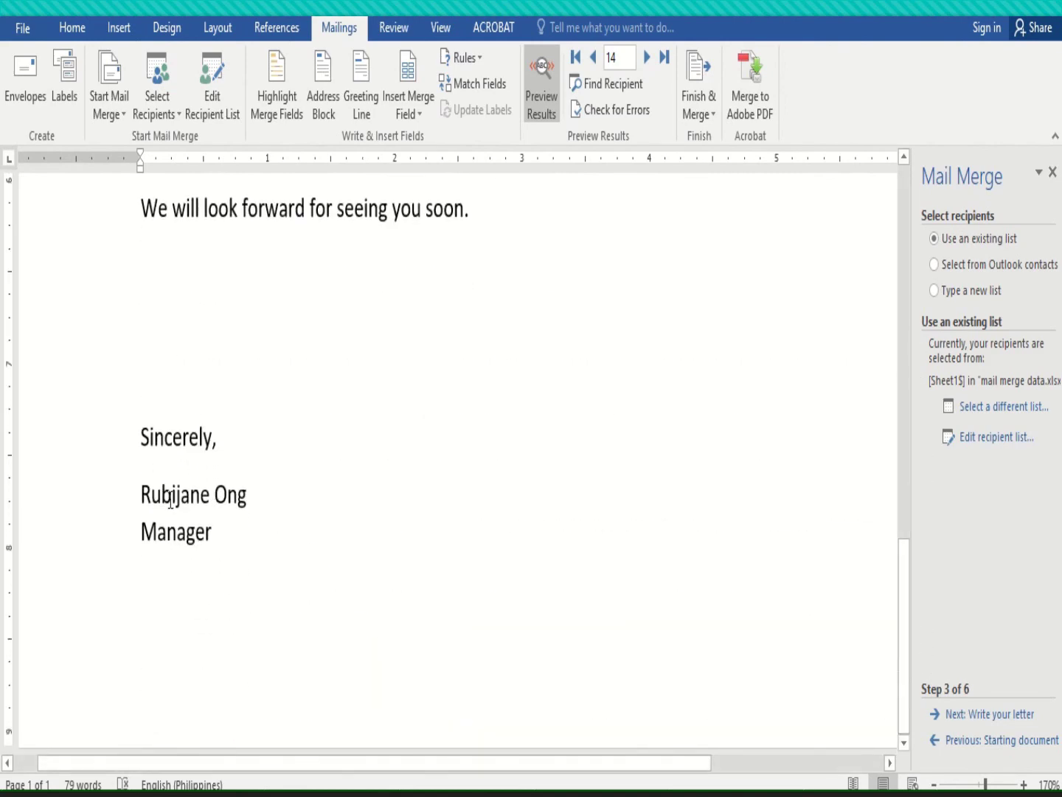
left_click(647, 57)
left_click(647, 56)
left_click(595, 59)
left_click(595, 59)
left_click(595, 59)
left_click(594, 59)
left_click(595, 59)
left_click_drag(136, 504, 230, 560)
- Return to the beginning of the letter and page through the merged records from 11 to 27, checking the address block
mouse_move(902, 649)
left_mouse_down()
mouse_move(911, 378)
mouse_move(885, 188)
left_mouse_up()
left_click_drag(893, 259, 879, 200)
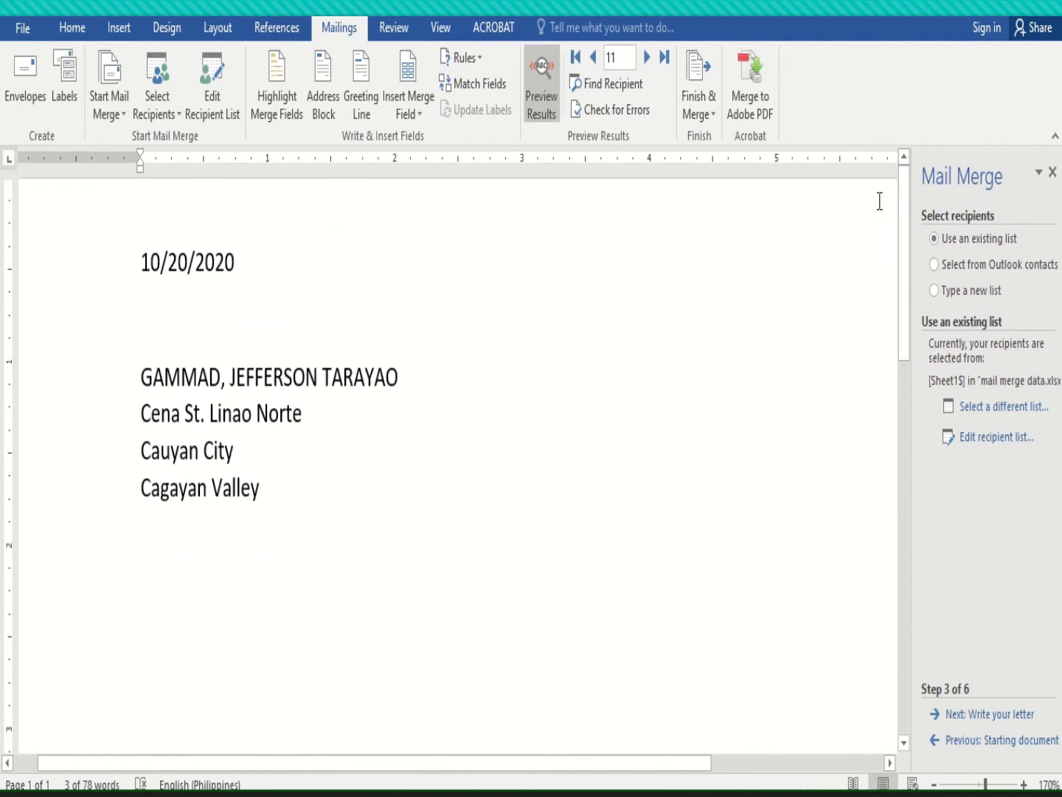
left_click(646, 59)
left_click(647, 59)
left_click(646, 59)
left_click(646, 59)
left_click(646, 59)
left_click(646, 59)
left_click(646, 59)
left_click(646, 59)
left_click(646, 59)
left_click(647, 59)
left_click(646, 59)
left_click(647, 59)
left_click(646, 59)
left_click(646, 59)
left_click(646, 59)
left_click(646, 59)
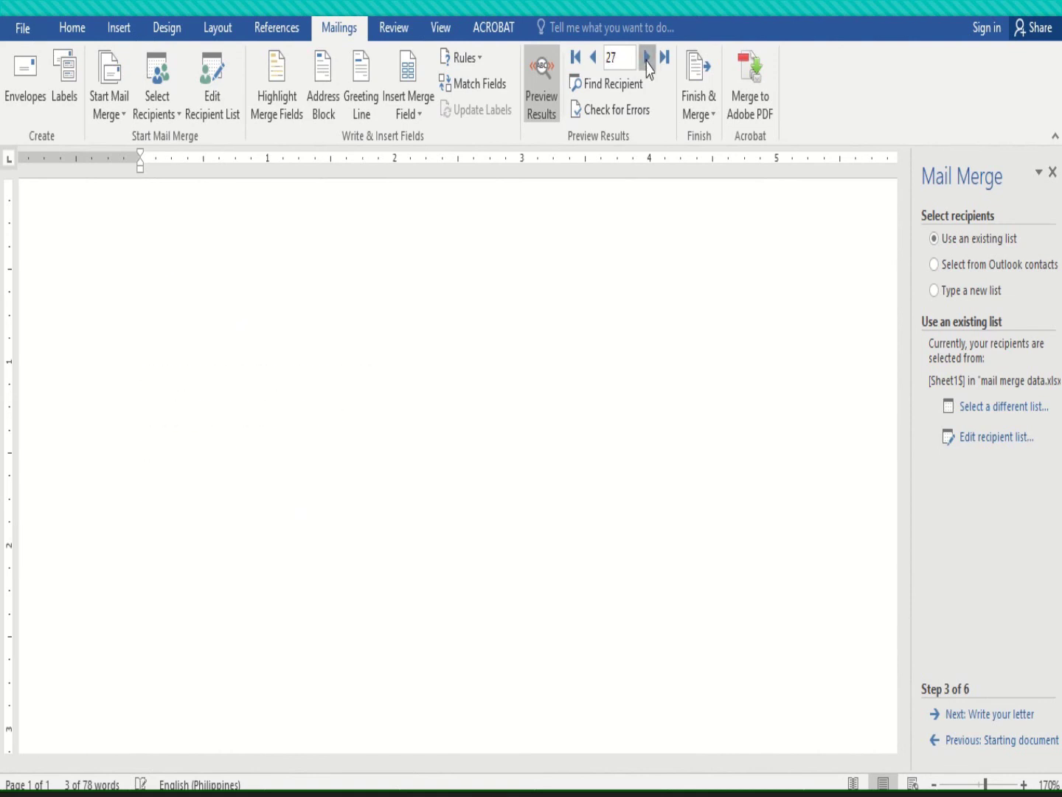
- Compare the address blocks of the last few records up to record 27, ending on record 25
left_click(594, 57)
left_click(594, 58)
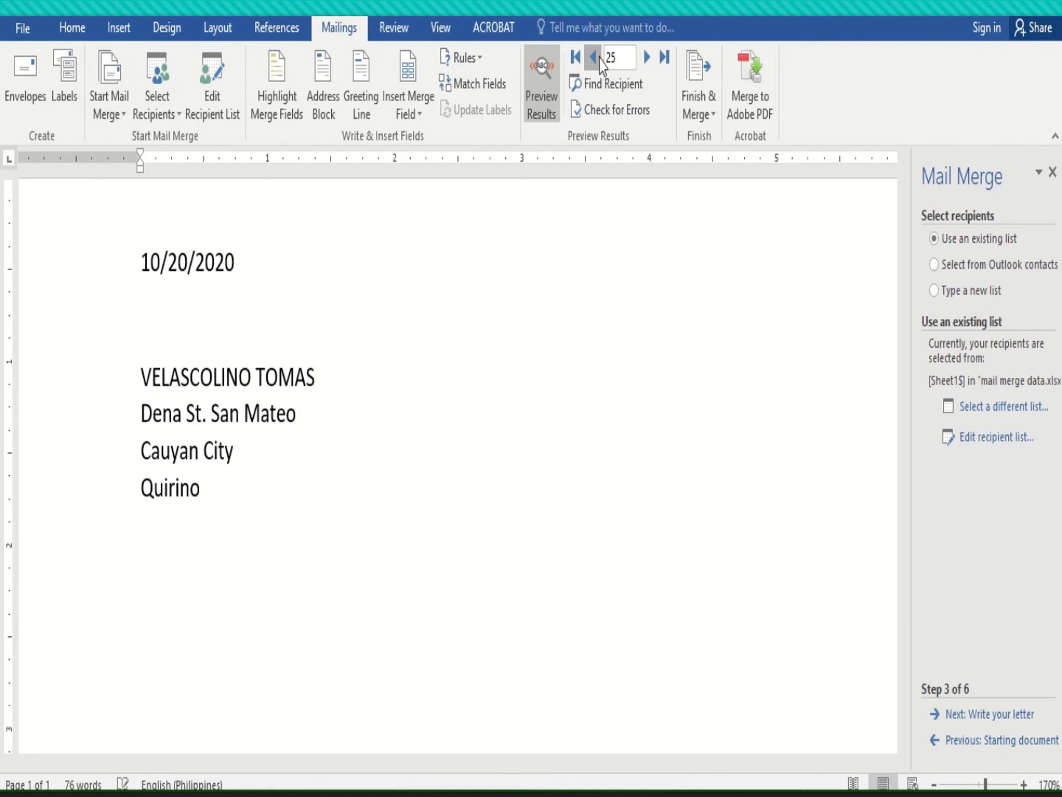
left_click(595, 58)
left_click(647, 61)
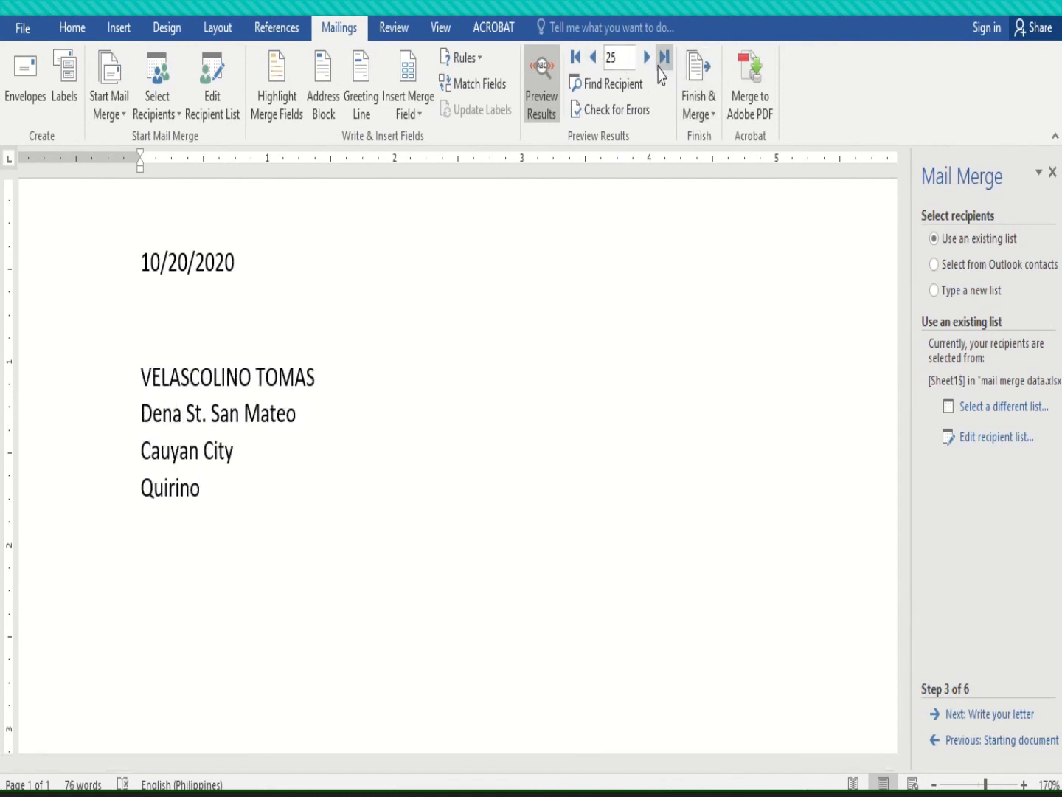
left_click(646, 59)
left_click(648, 59)
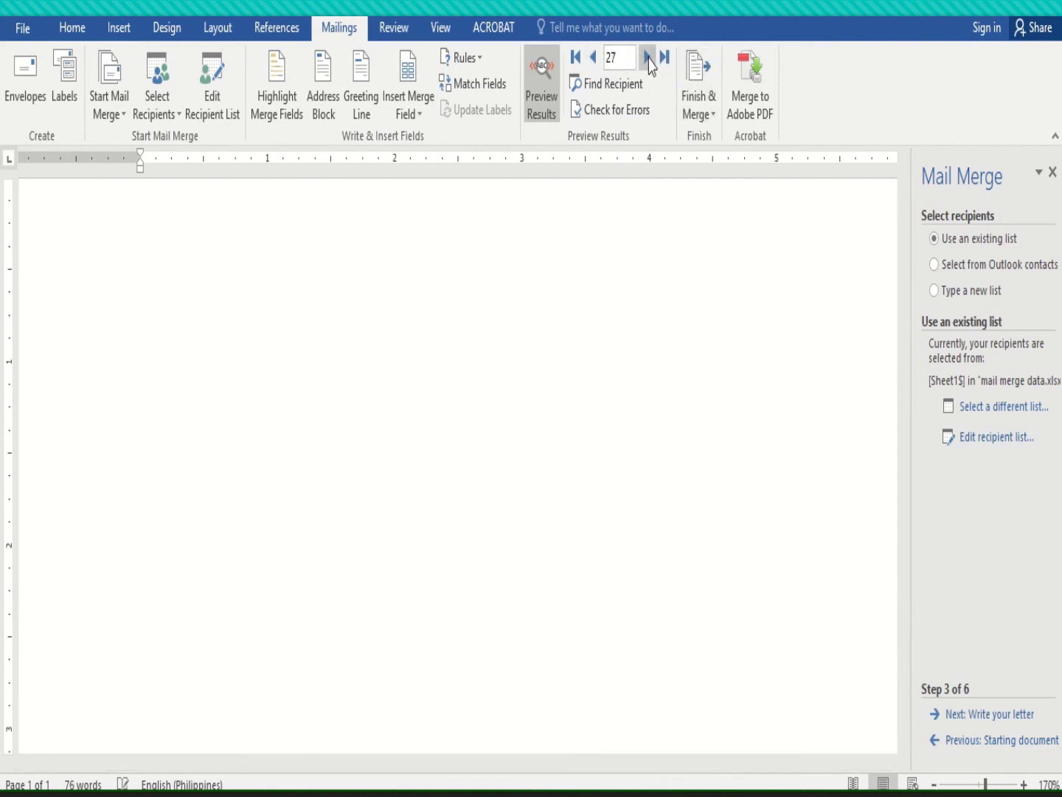
left_click(594, 57)
left_click(594, 58)
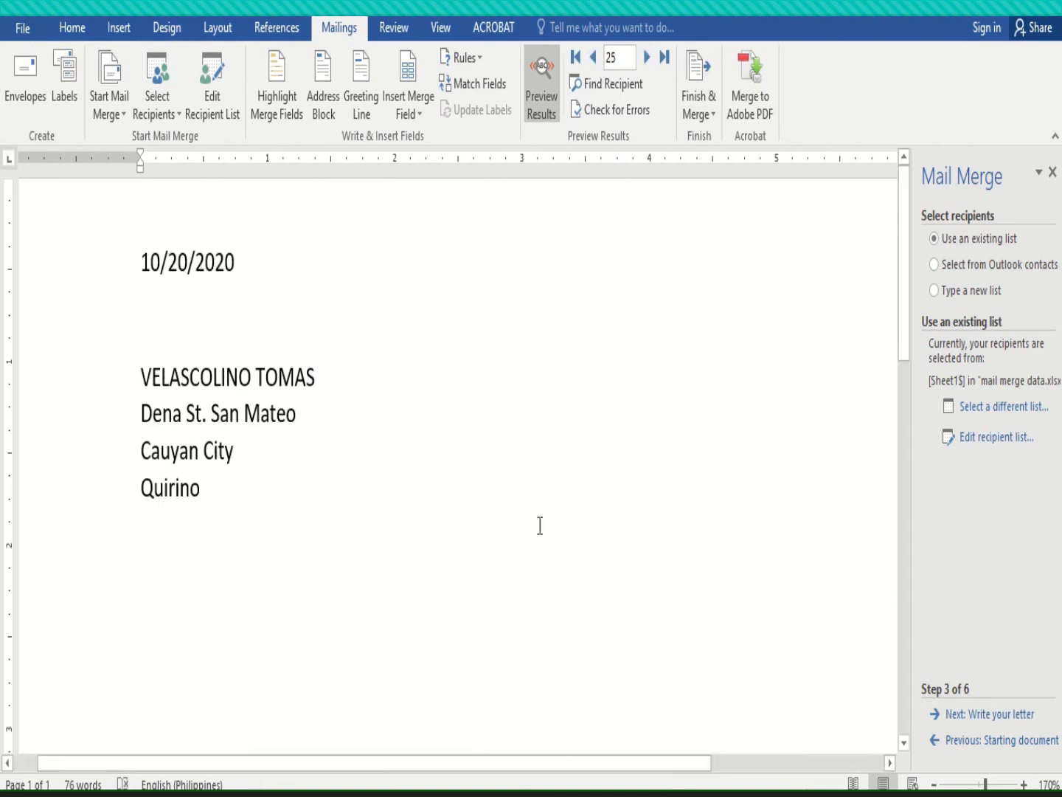
- Insert the Contact_Name_ merge field after Dear in the salutation and preview it for record 26
left_click_drag(908, 313, 894, 510)
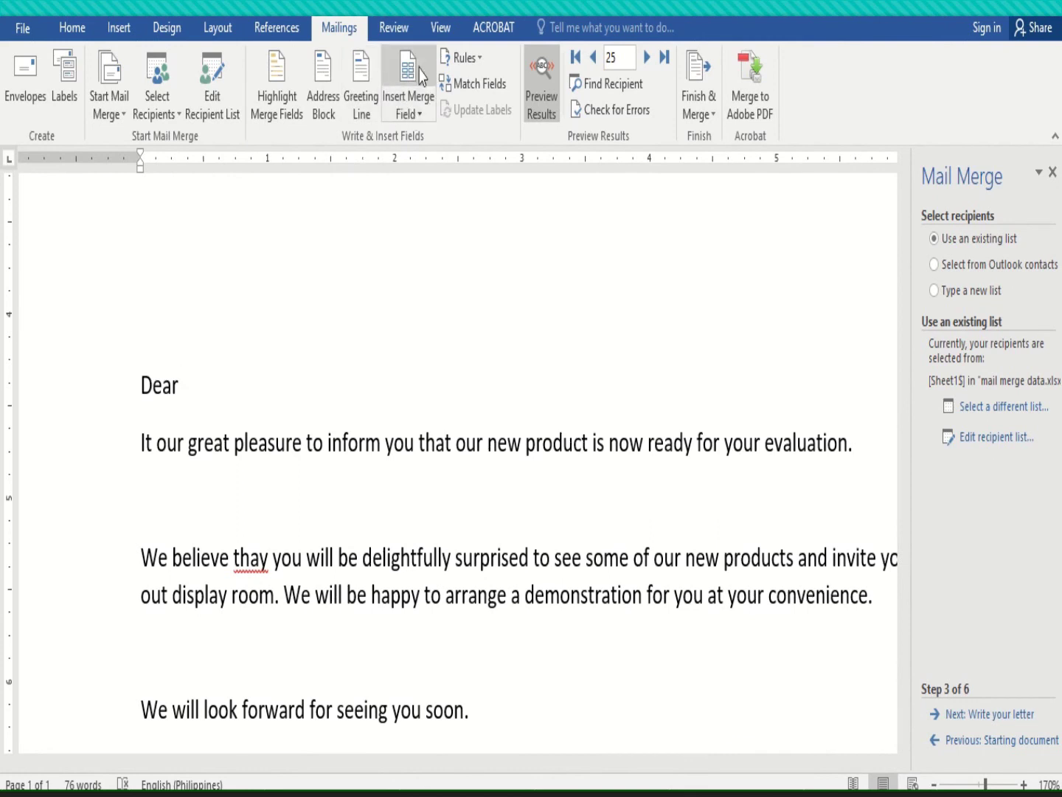
left_click(421, 118)
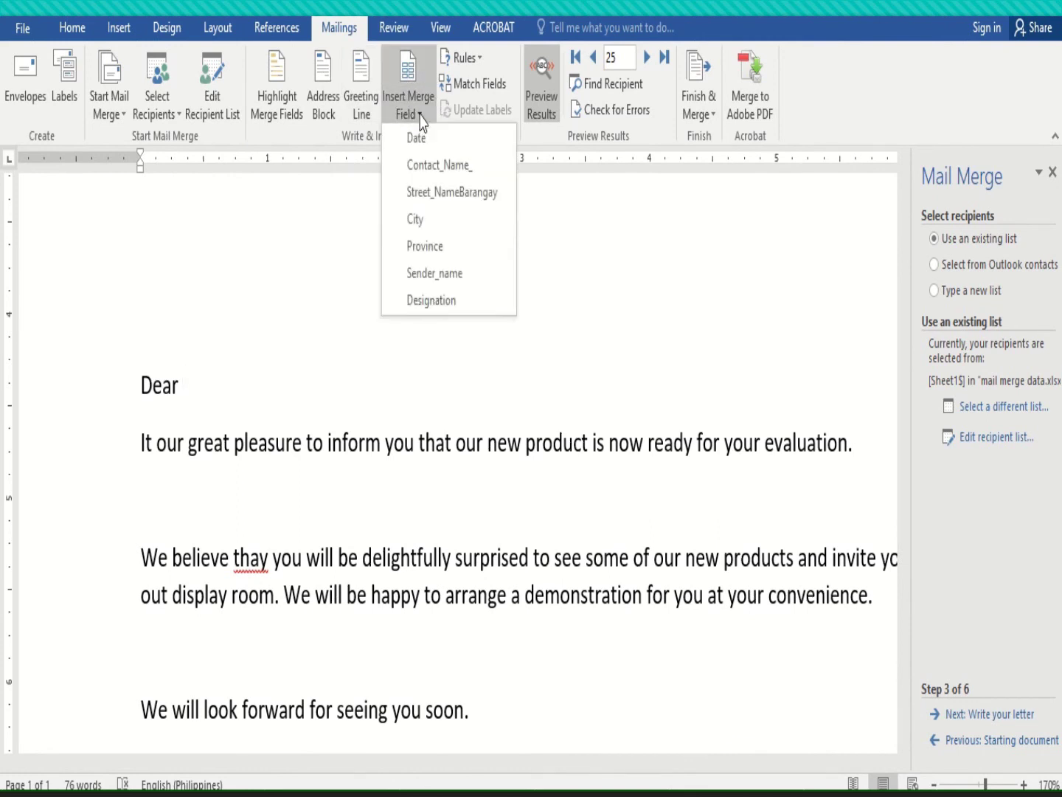
left_click(429, 166)
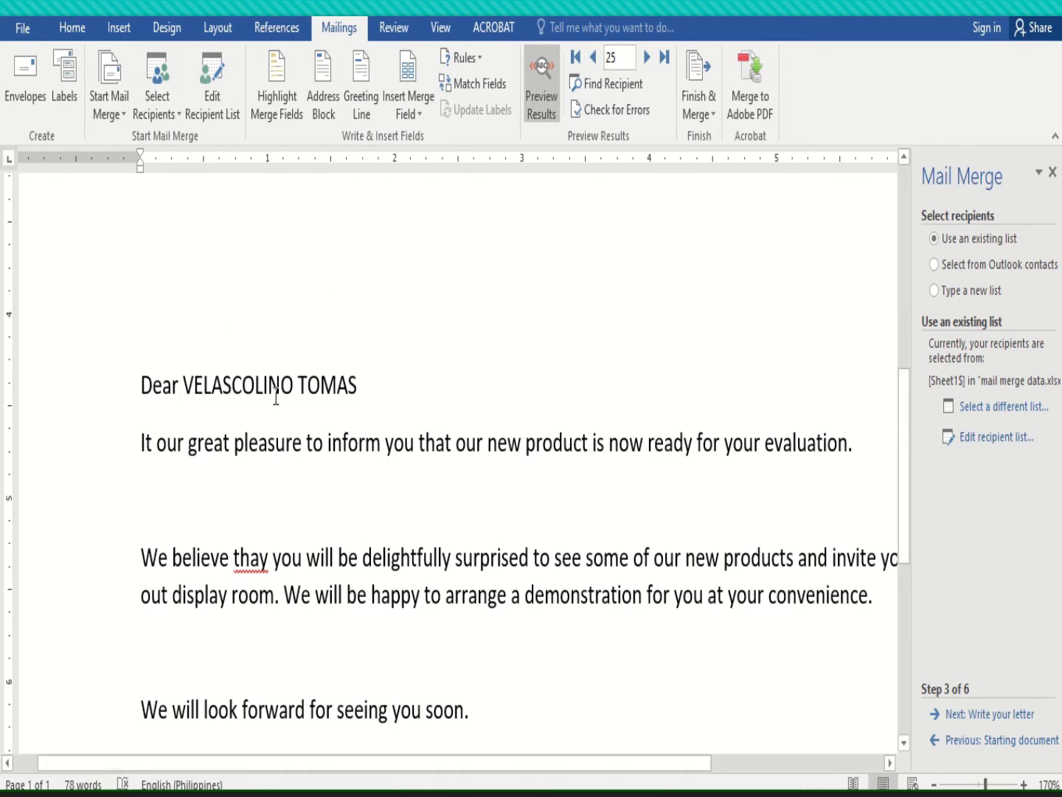
left_click(647, 57)
left_click(647, 57)
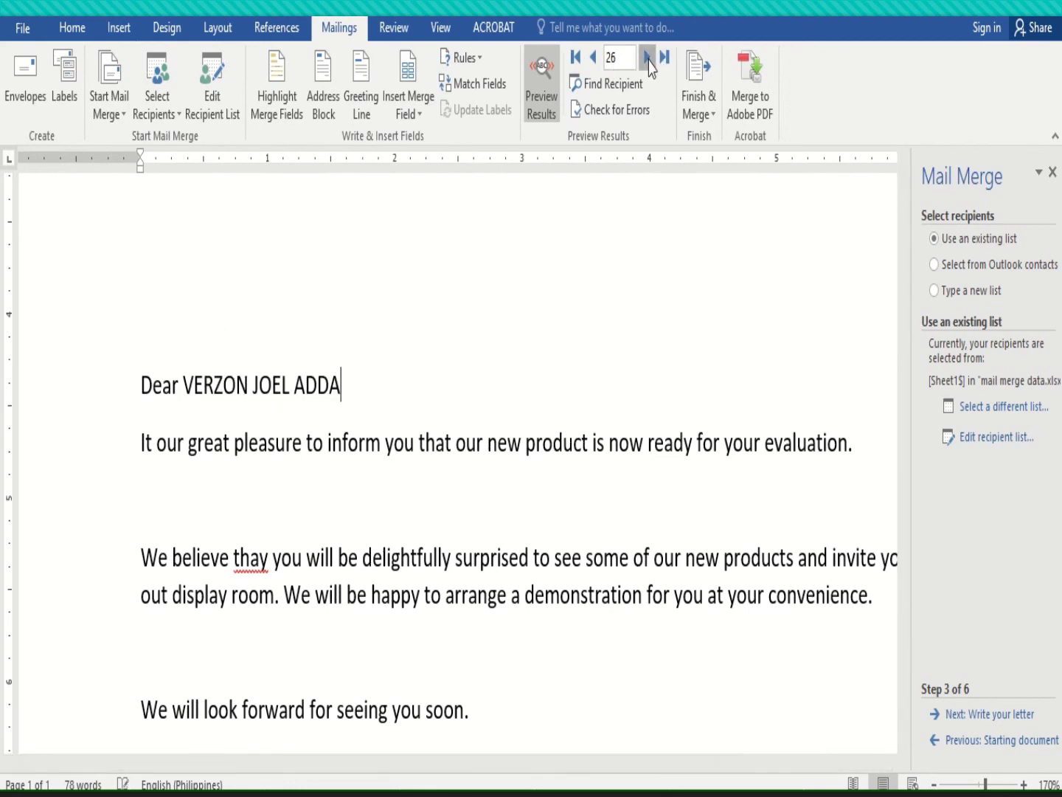
- Page back through the merged records from 26 to 1, checking the recipient's name in the salutation
left_click(596, 65)
left_click(597, 65)
left_click(597, 65)
left_click(595, 59)
left_click(594, 59)
left_click(594, 59)
left_click(594, 59)
left_click(595, 59)
left_click(595, 59)
left_click(595, 59)
left_click(594, 59)
left_click(594, 59)
left_click(595, 59)
left_click(594, 59)
left_click(594, 59)
left_click(595, 59)
left_click(595, 59)
left_click(599, 65)
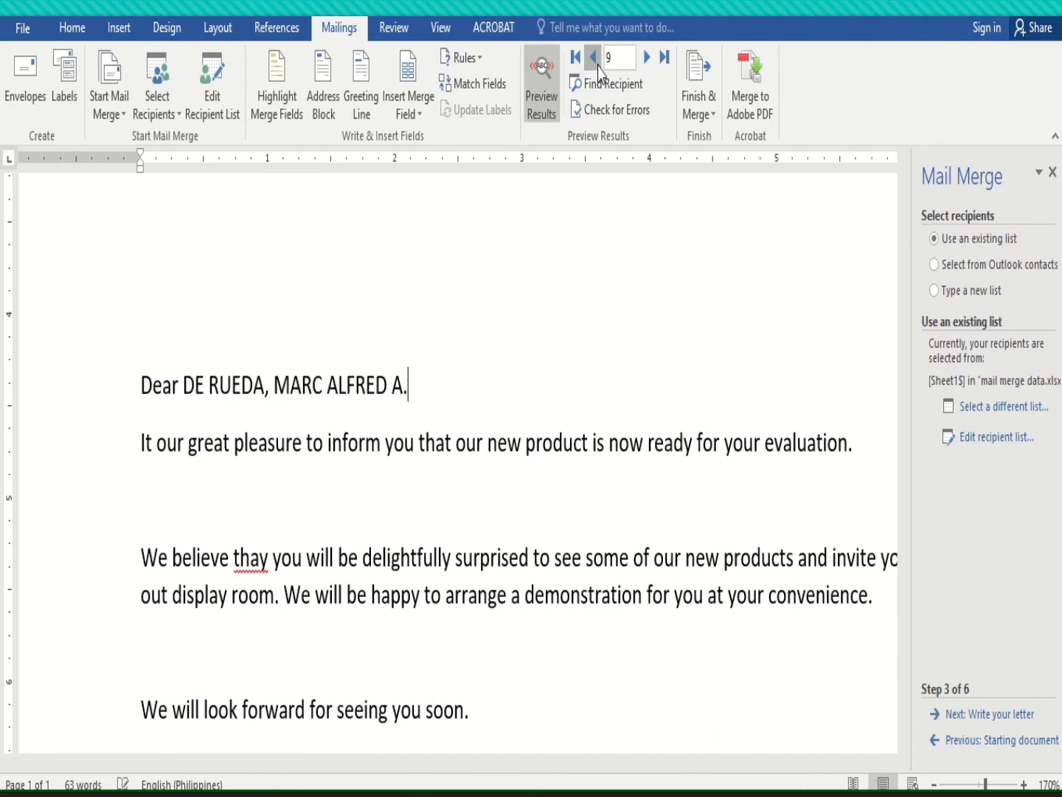
left_click(598, 65)
left_click(598, 65)
left_click(598, 64)
left_click(598, 64)
left_click(598, 65)
left_click(598, 65)
left_click(599, 65)
left_click(598, 65)
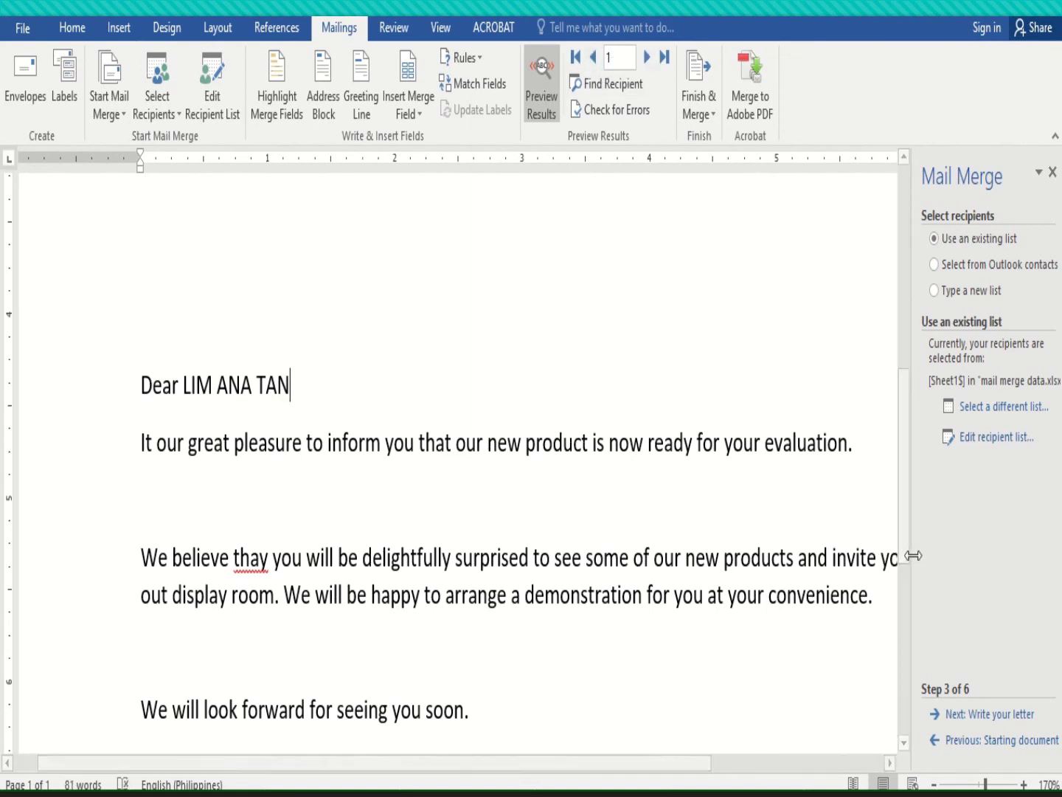
- Return to the beginning of the letter and page through records 1 to 27, checking each address block
left_click_drag(903, 560, 901, 354)
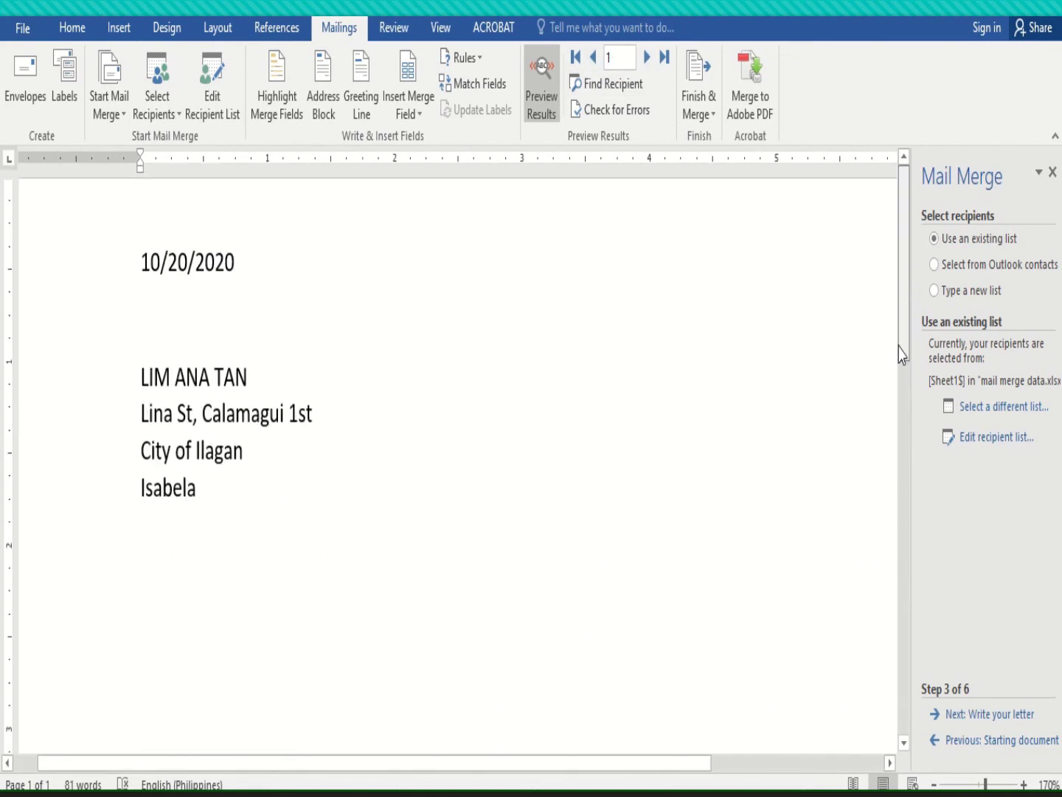
left_click(647, 57)
left_click(647, 58)
left_click(647, 58)
left_click(647, 58)
left_click(647, 58)
left_click(647, 57)
left_click(647, 57)
left_click(647, 57)
left_click(647, 58)
left_click(647, 57)
left_click(647, 57)
left_click(647, 58)
left_click(647, 58)
left_click(647, 58)
left_click(647, 58)
left_click(647, 57)
left_click(647, 57)
left_click(647, 57)
left_click(647, 58)
left_click(647, 58)
left_click(647, 57)
left_click(647, 57)
left_click(647, 58)
left_click(647, 57)
left_click(647, 58)
left_click(647, 57)
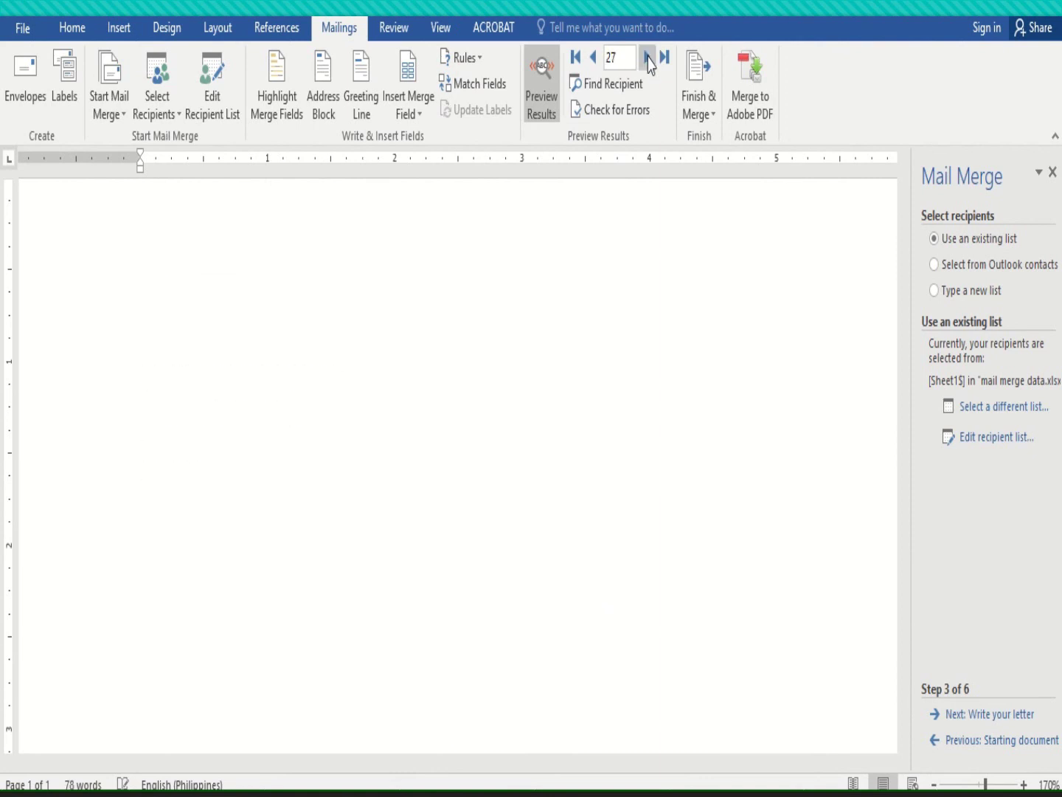
- Step back from record 27 to record 19, checking the date and address block of each letter
left_click(593, 57)
left_click(593, 57)
left_click(593, 57)
left_click(593, 58)
left_click(593, 58)
left_click(593, 57)
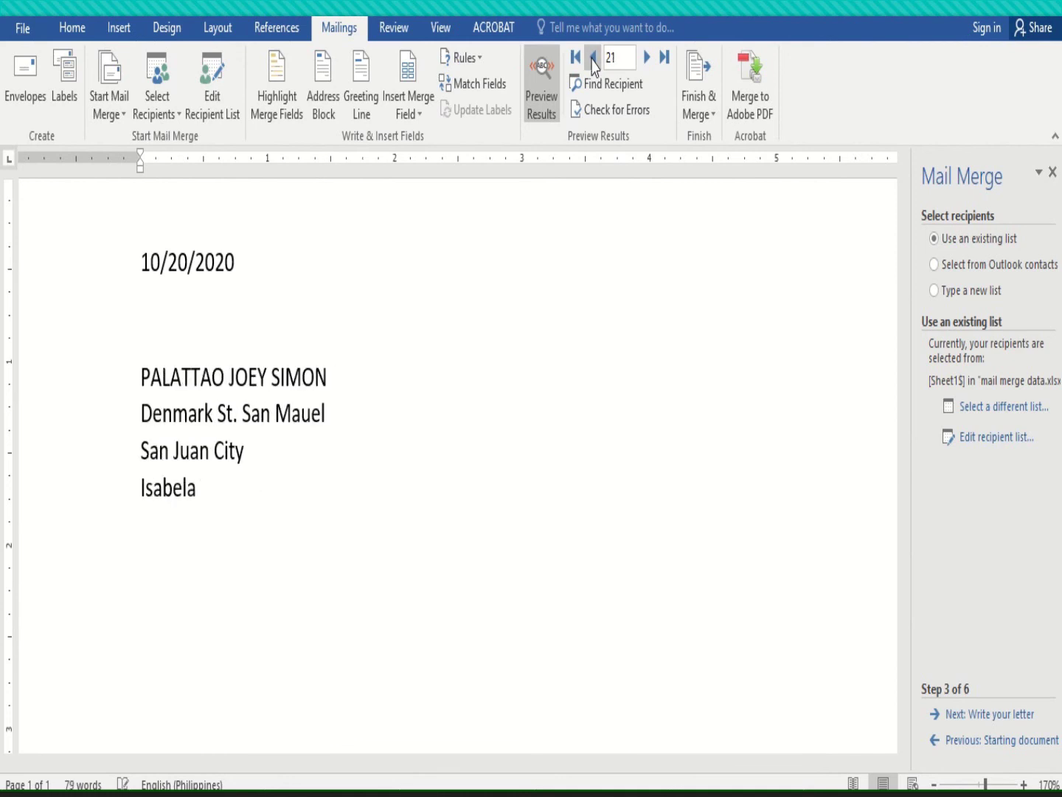
left_click(593, 57)
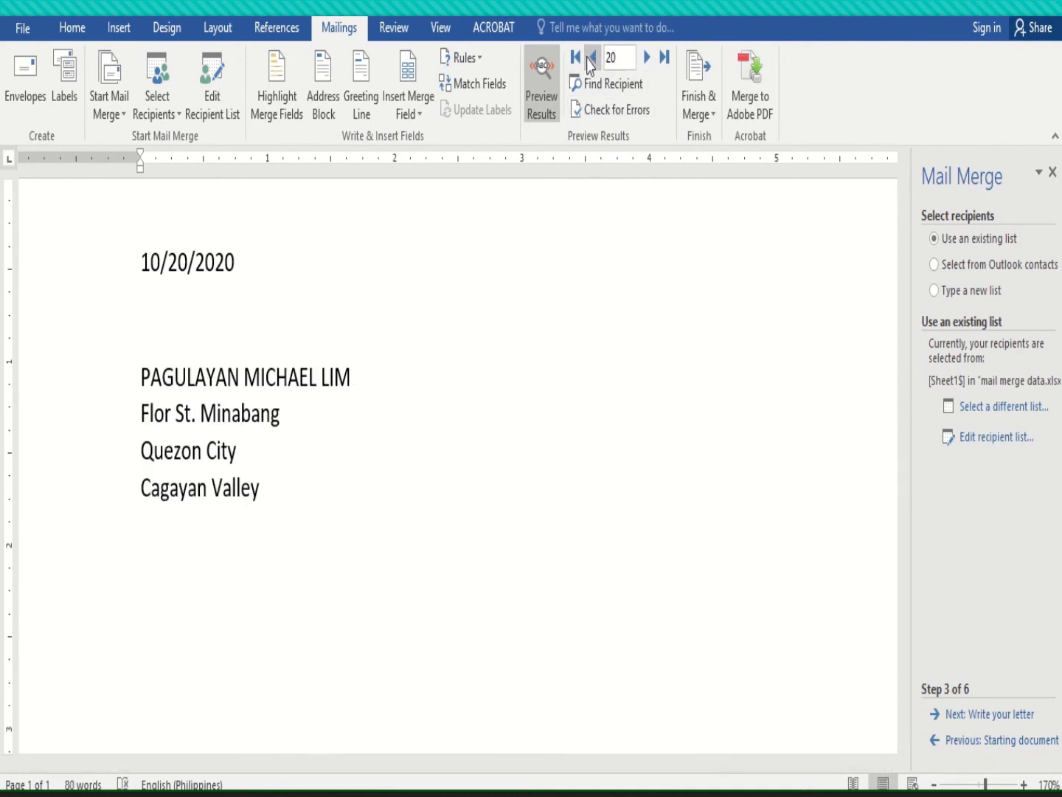
left_click(590, 61)
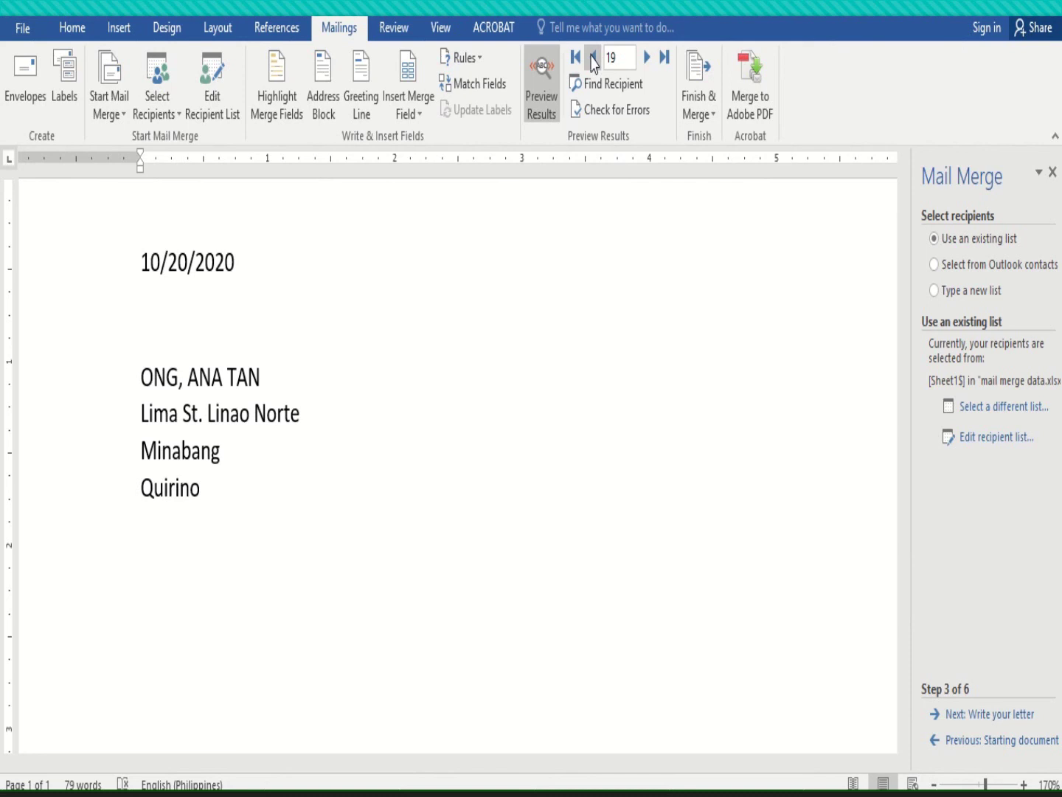
- Review record 19's letter from salutation to closing, highlighting the body from "It our great pleasure" to "seeing you soon."
left_click_drag(903, 325, 900, 554)
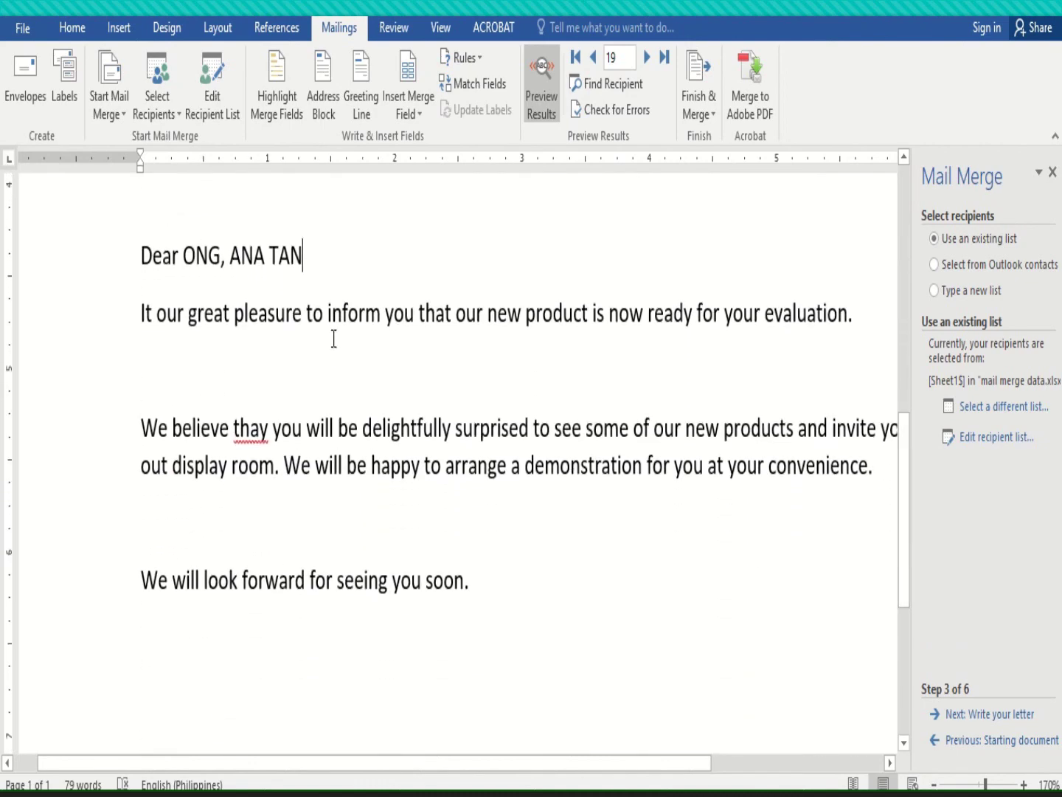
left_click_drag(151, 322, 476, 597)
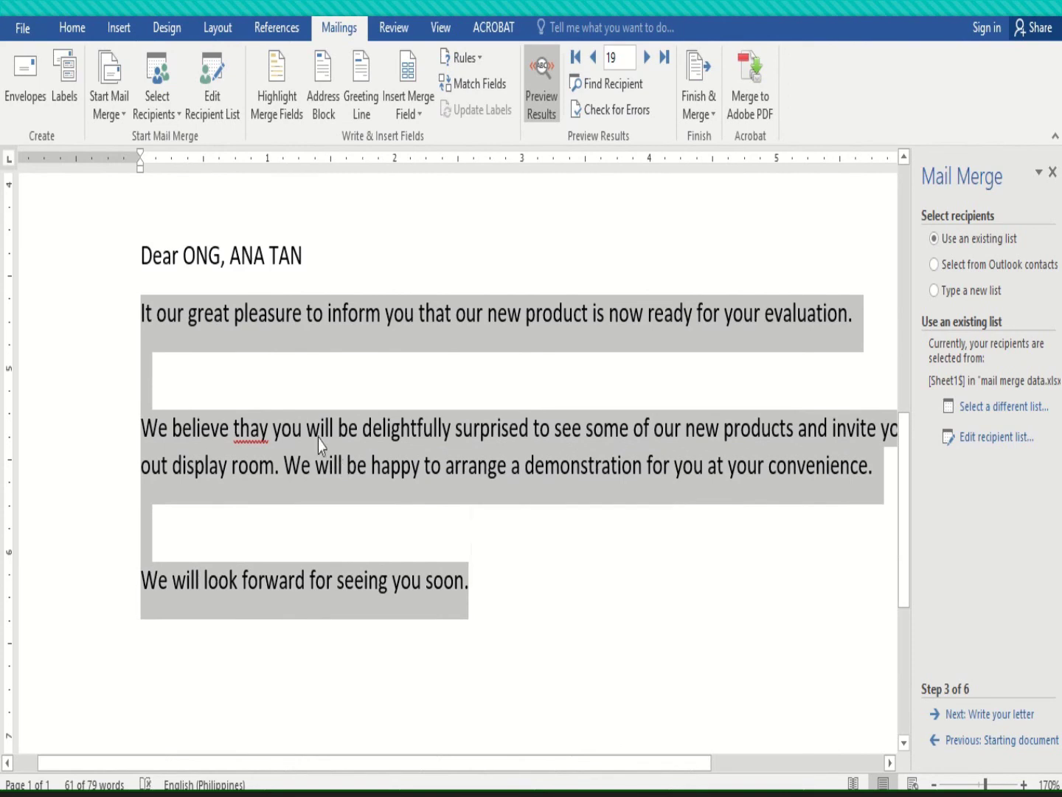
mouse_move(905, 510)
left_mouse_down()
mouse_move(889, 360)
mouse_move(901, 551)
mouse_move(877, 280)
mouse_move(877, 398)
mouse_move(897, 635)
mouse_move(893, 465)
mouse_move(901, 505)
mouse_move(908, 664)
left_mouse_up()
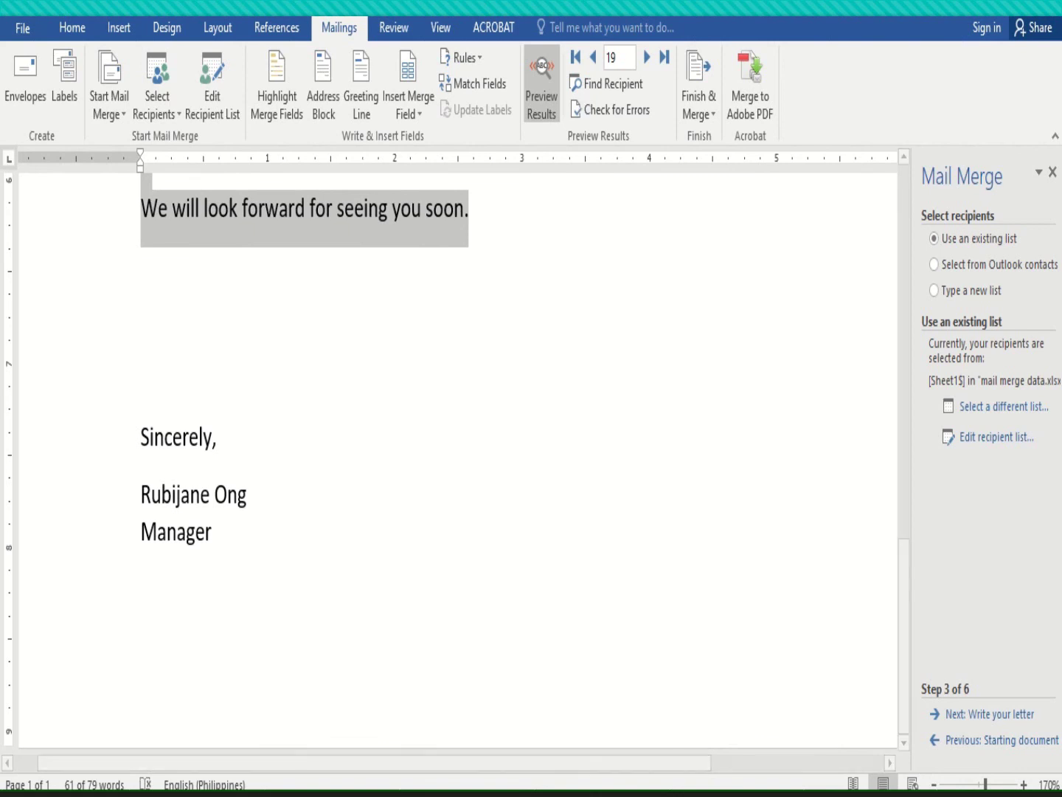
mouse_move(534, 19)
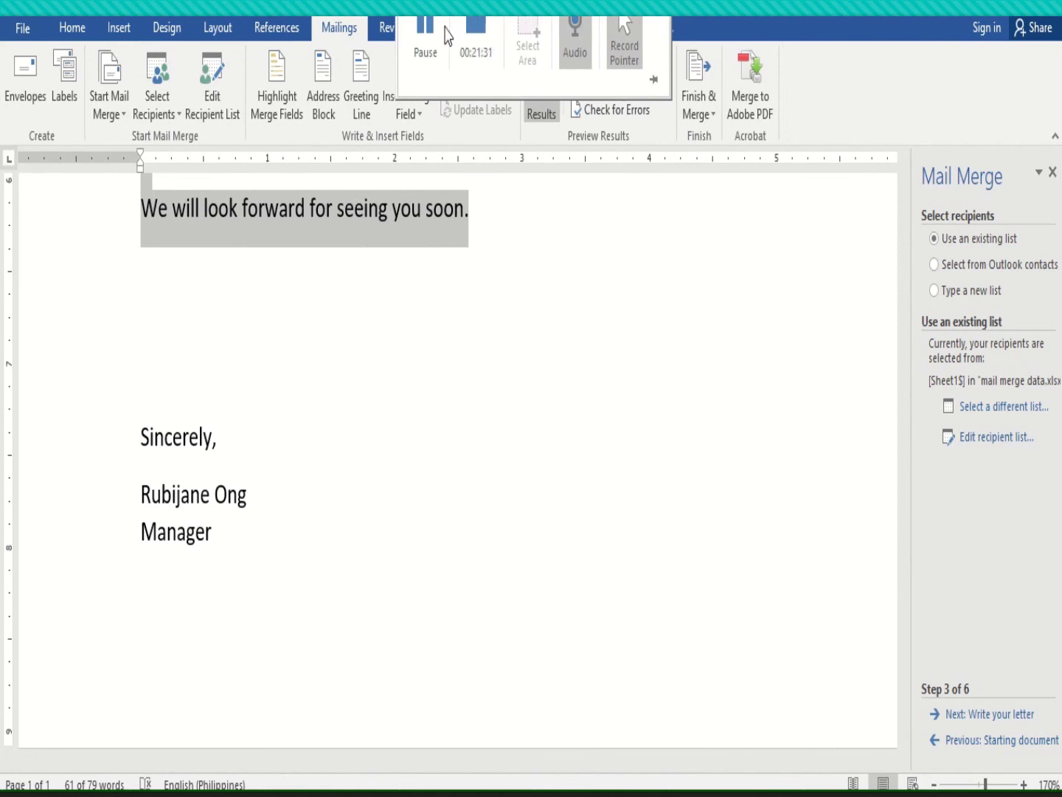